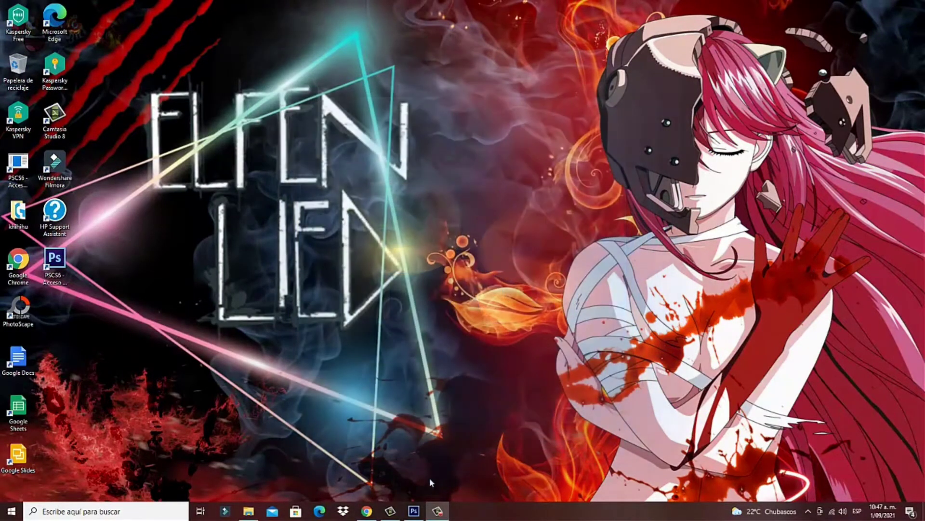
- Resize the battlefield image 934037.png to 3000 pixels wide with proportions constrained
click(413, 511)
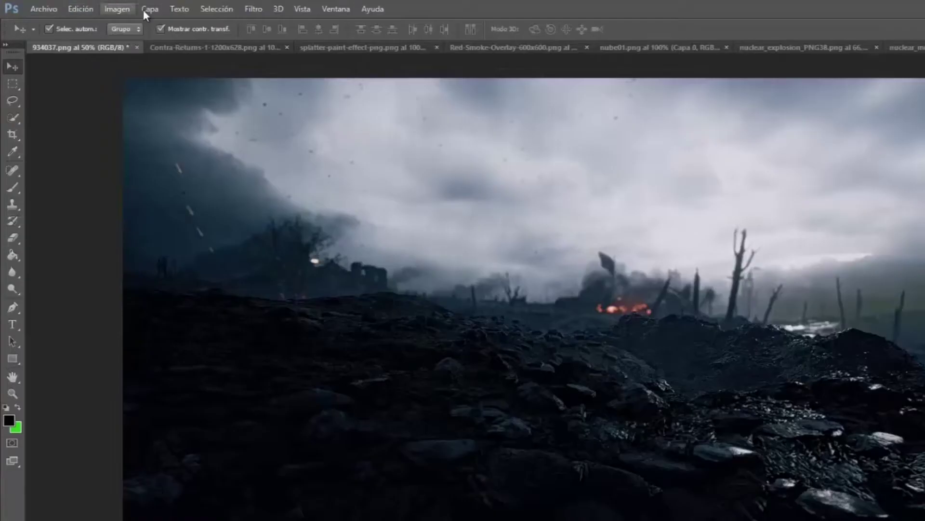
click(121, 9)
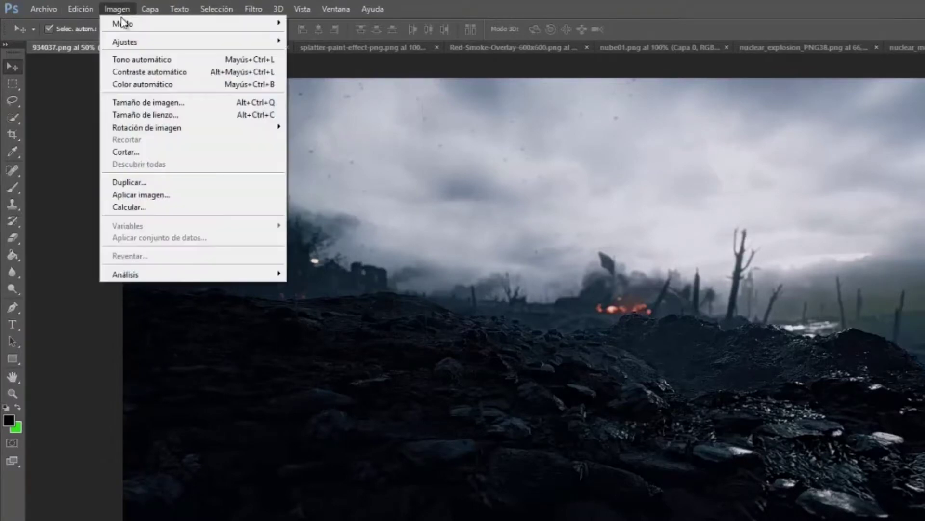
click(127, 102)
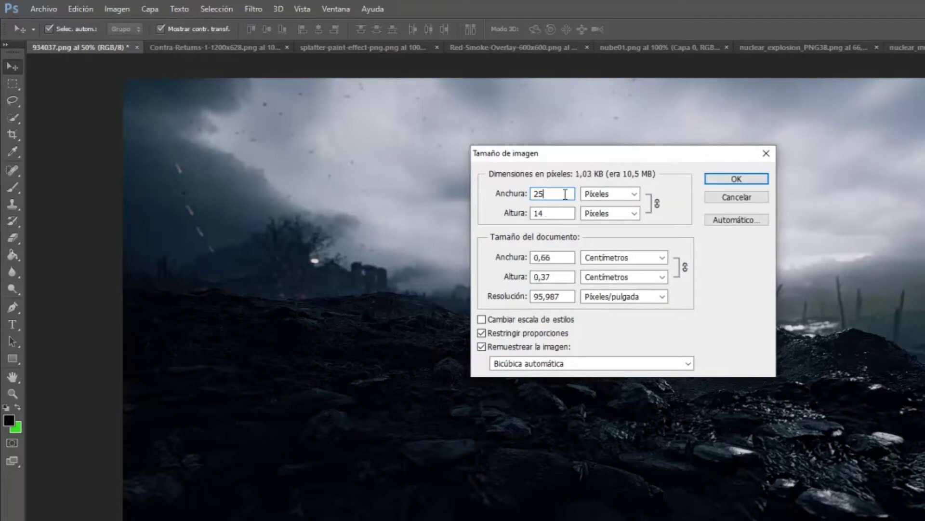
text(00)
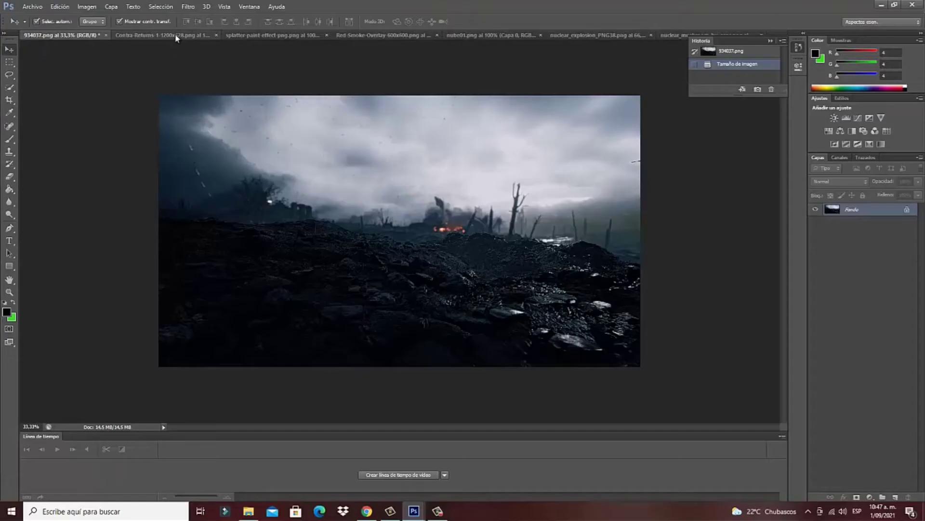
- Check the open documents and float the grey cloud image nube01.png in its own window
click(177, 35)
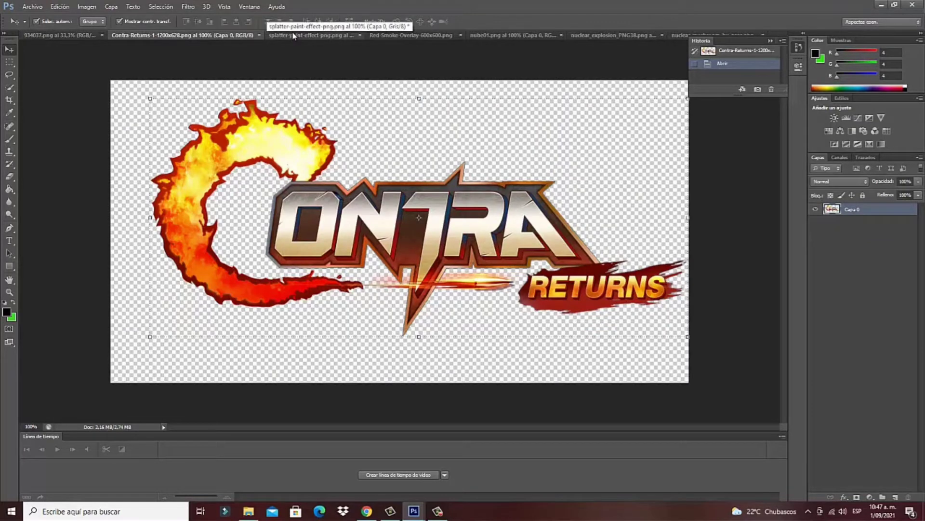
click(293, 35)
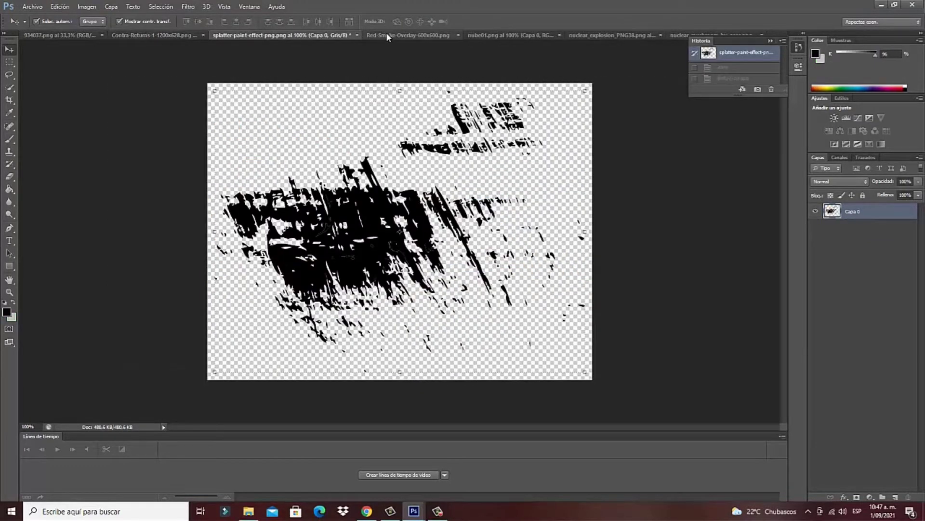
click(386, 34)
click(488, 36)
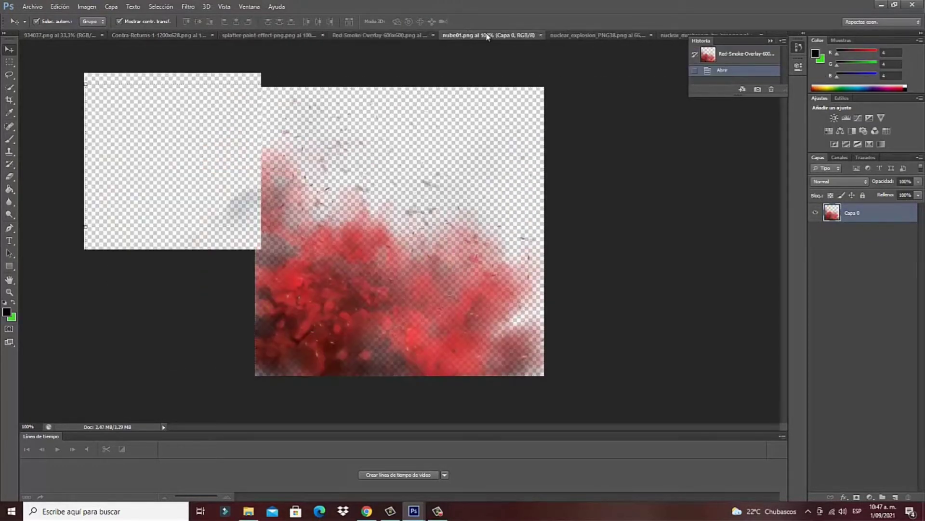
drag(474, 36, 402, 146)
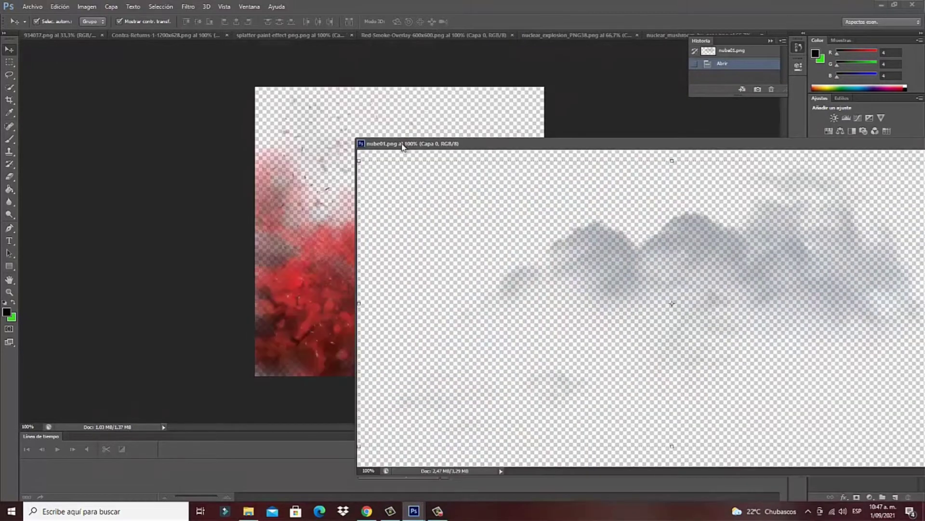
- Copy the cloud layer into 934037.png as Capa 1 and close nube01.png
click(60, 36)
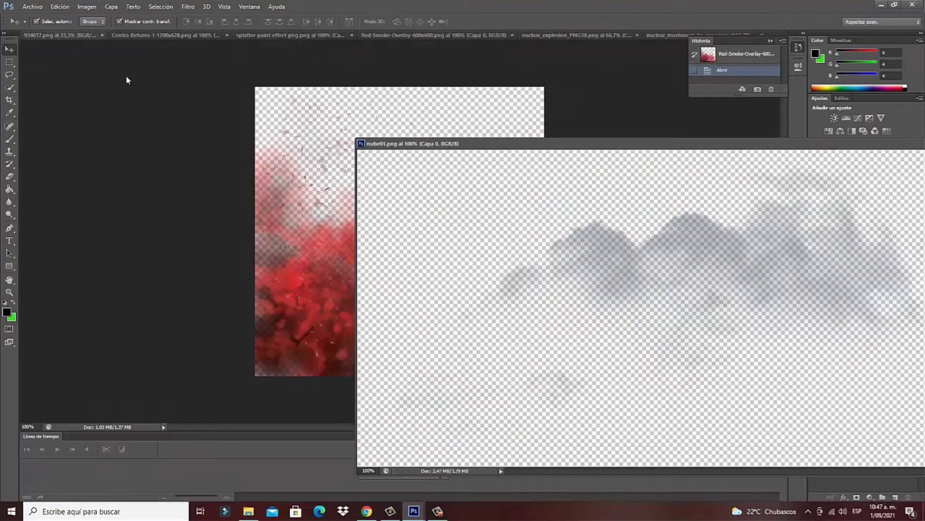
click(611, 239)
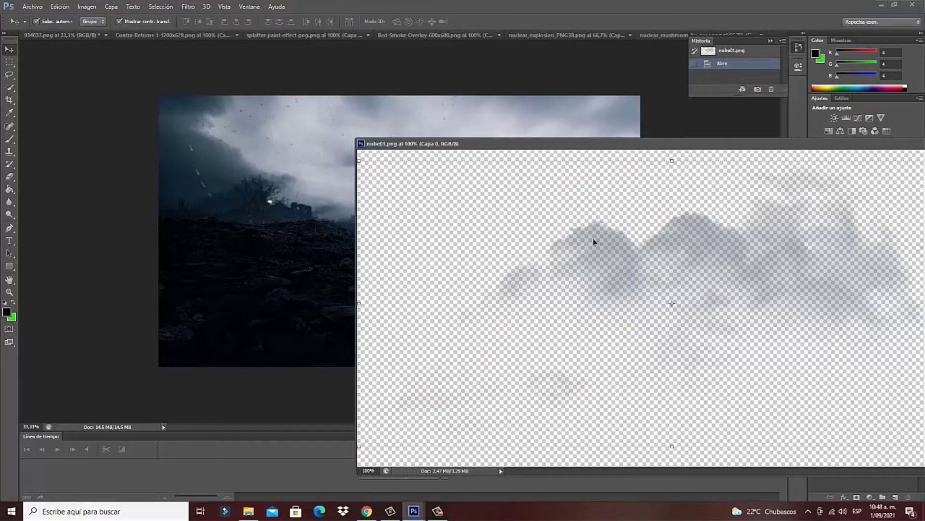
drag(594, 246, 545, 131)
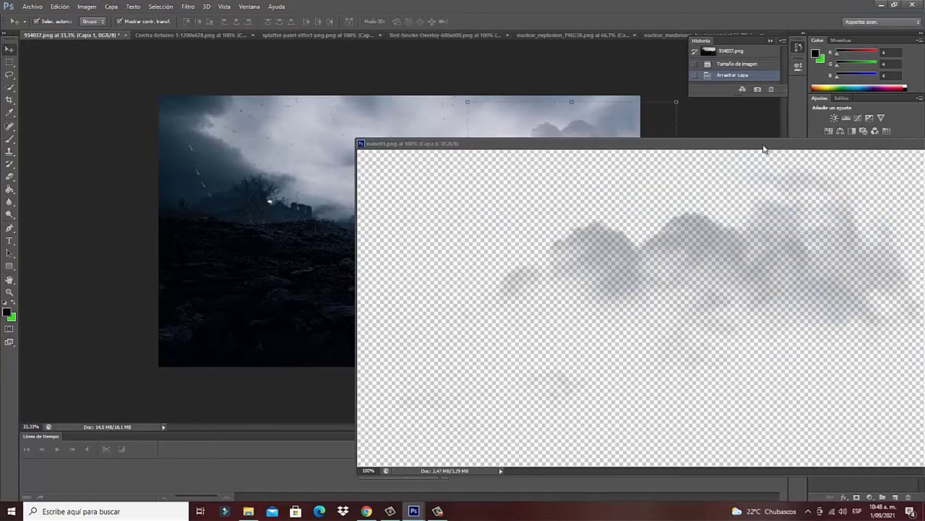
mouse_move(764, 145)
mouse_down()
mouse_move(572, 167)
mouse_move(583, 148)
mouse_up()
click(766, 164)
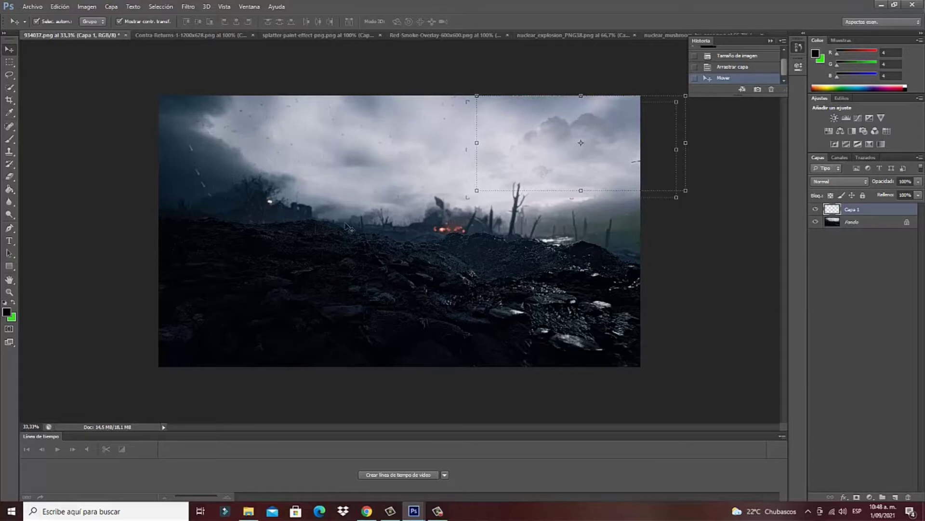
- Float the nuclear explosion image and copy its layer into the battlefield poster as Capa 2
click(273, 35)
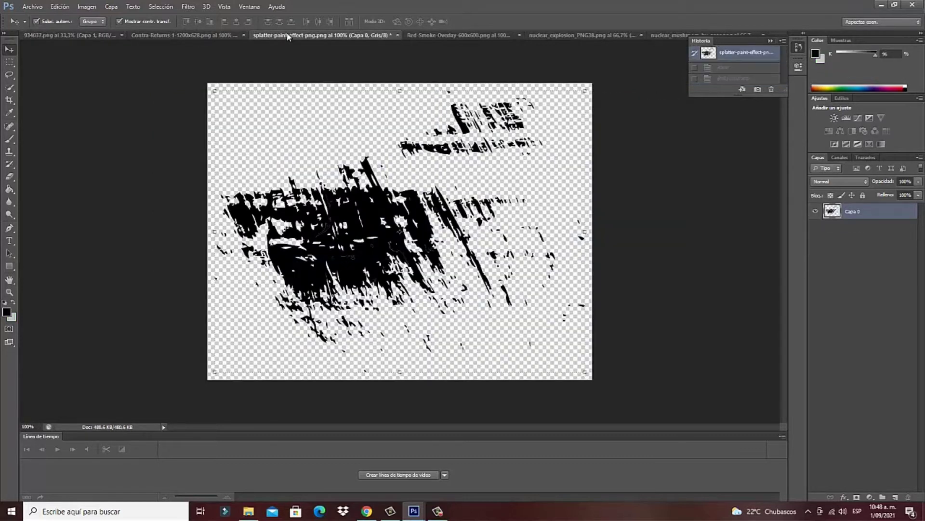
click(460, 35)
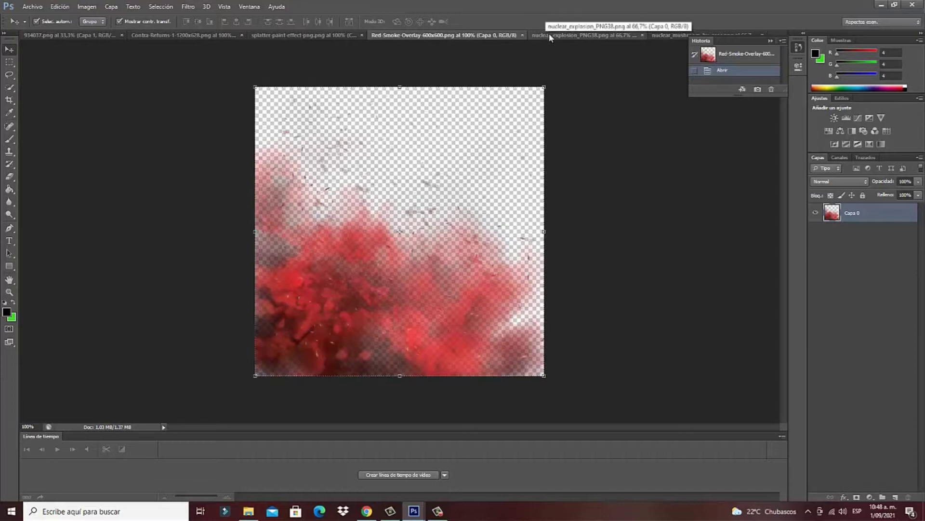
click(549, 35)
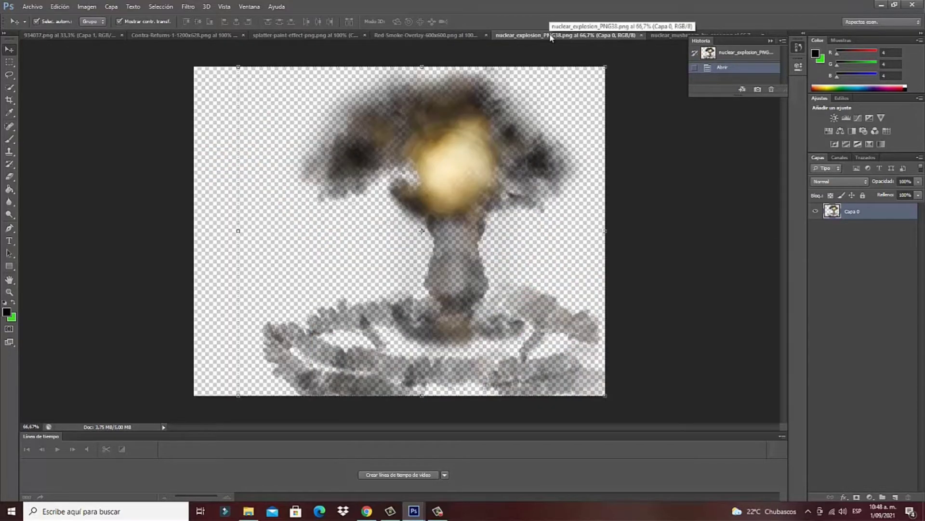
drag(542, 37, 456, 135)
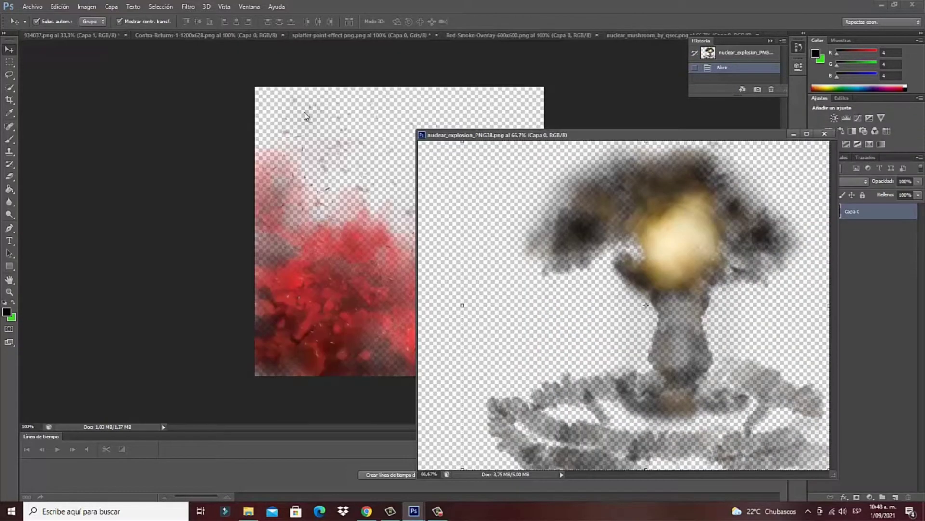
click(82, 35)
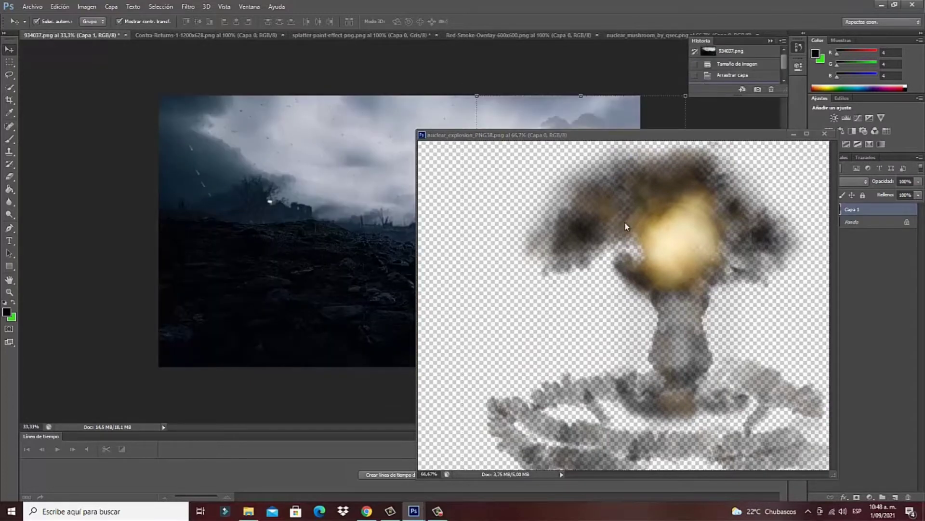
click(634, 229)
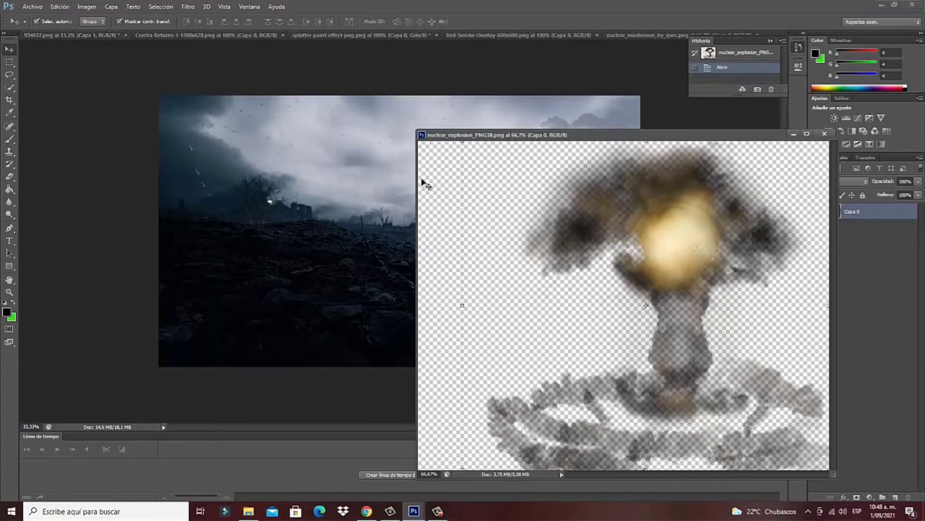
drag(666, 227, 371, 170)
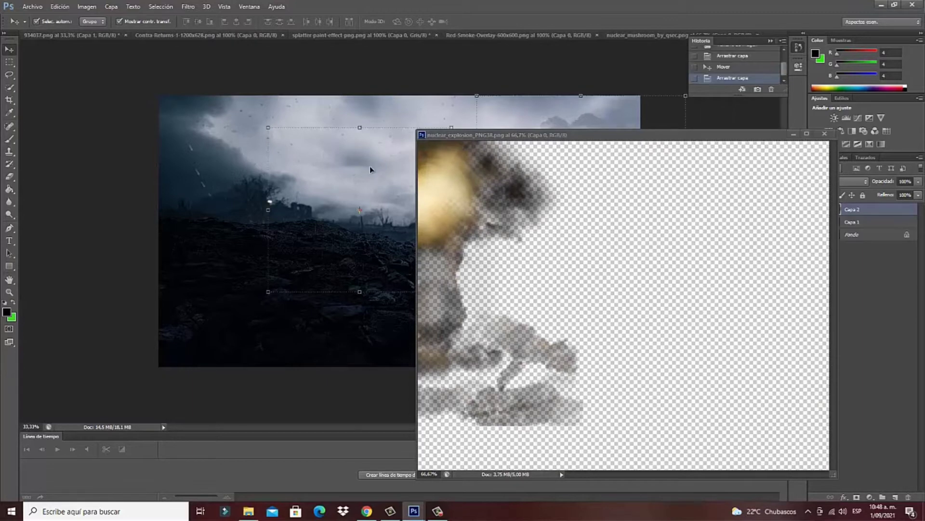
click(794, 137)
- Enlarge the explosion and set it on the ground at right, applying the transform
drag(392, 292, 598, 265)
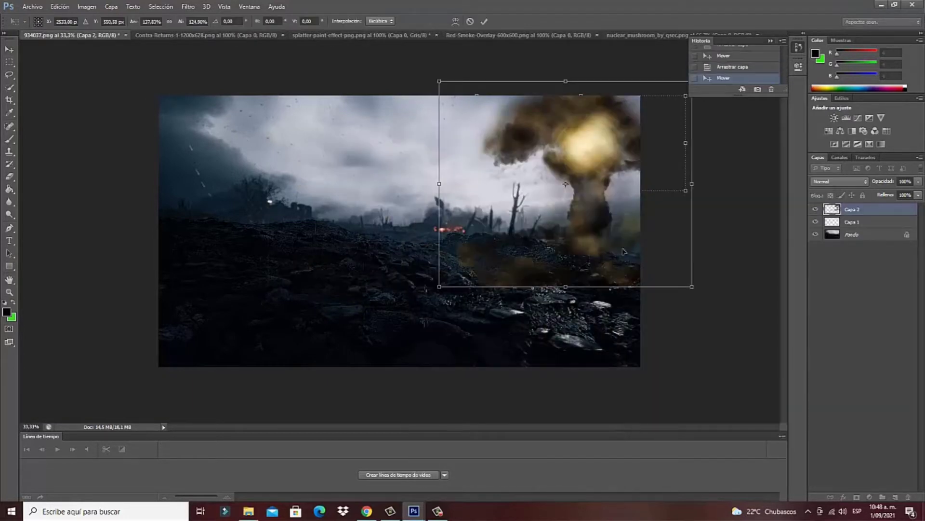
drag(594, 118, 581, 250)
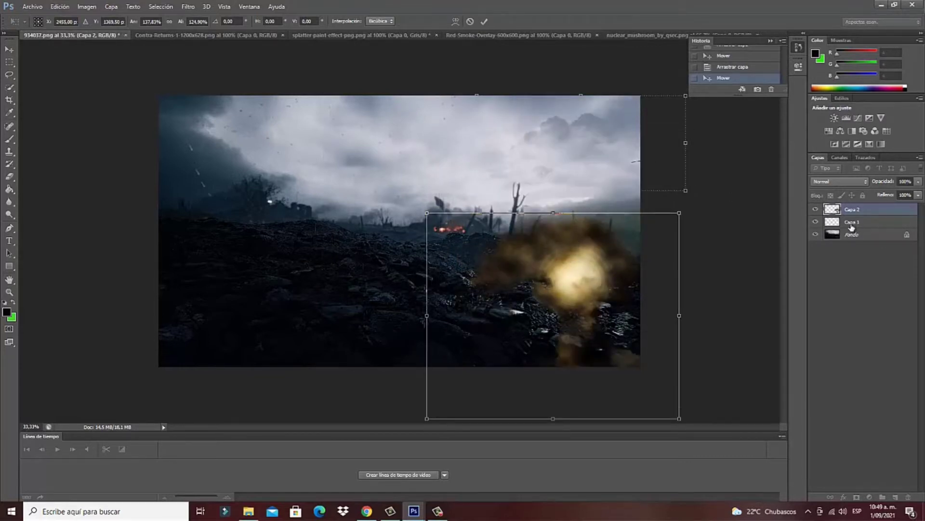
click(12, 49)
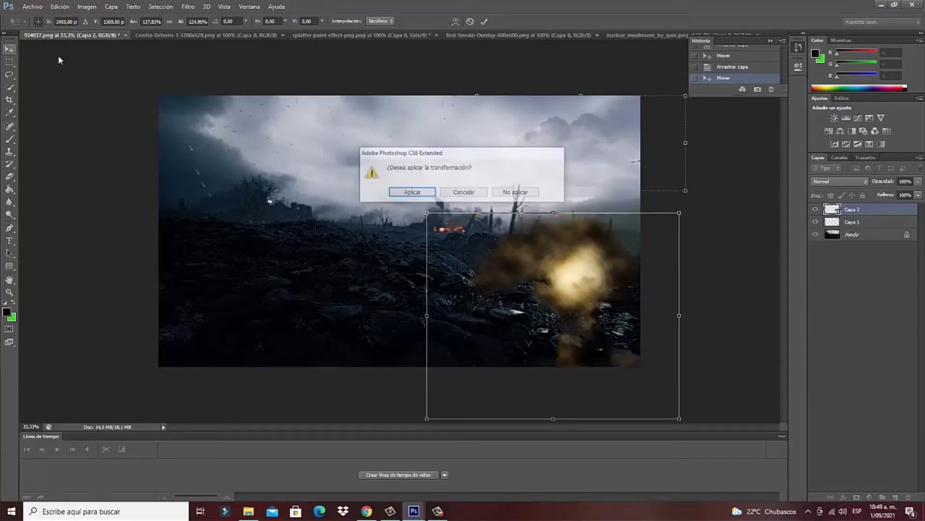
key(Return)
- Shift the Capa 1 clouds left and raise the Capa 2 explosion into a mushroom cloud
click(572, 128)
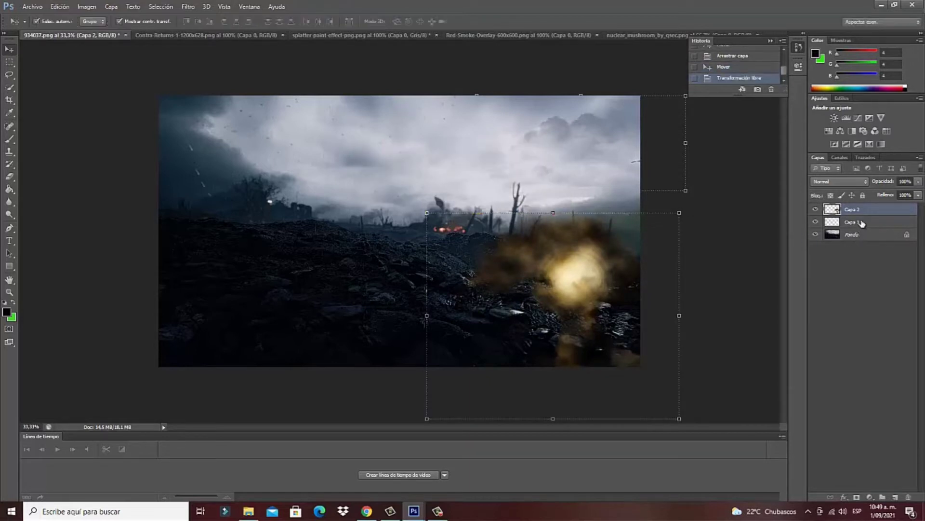
drag(572, 131, 334, 124)
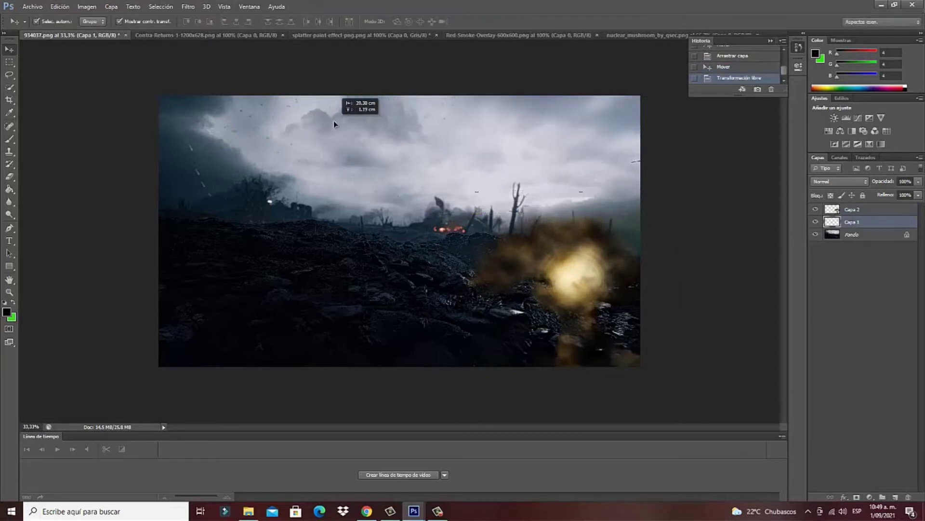
click(834, 212)
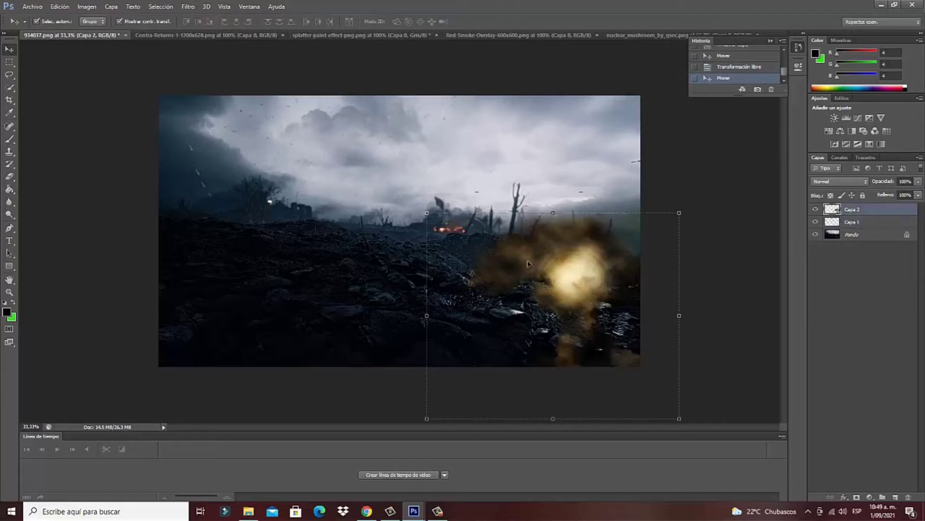
drag(556, 268, 554, 153)
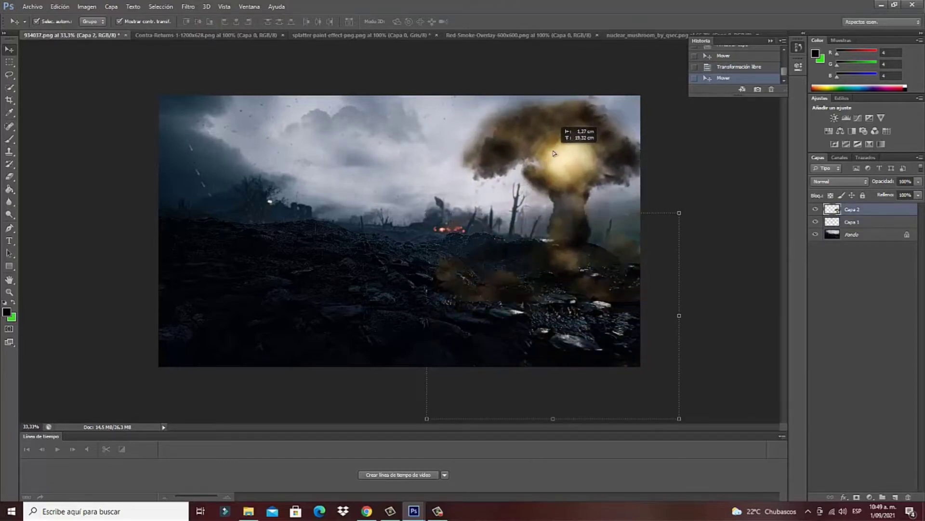
key(ctrl+t)
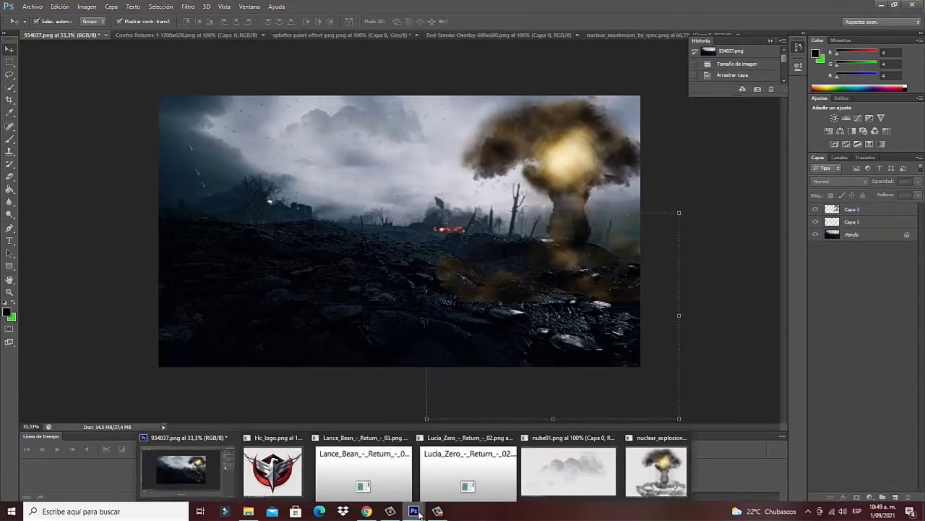
- Copy the blue-haired Lance_Bean soldier into the poster as Capa 3, standing right of centre
click(363, 481)
drag(396, 146, 241, 146)
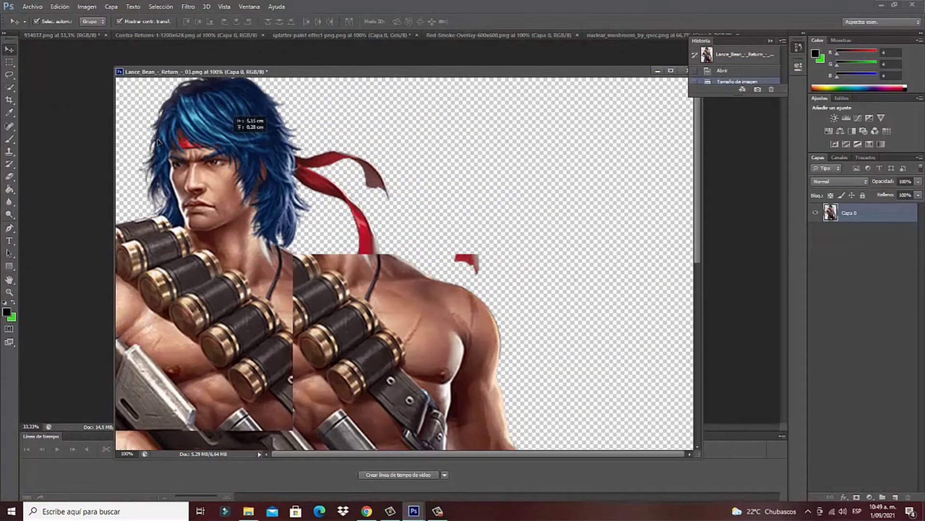
drag(296, 73, 448, 145)
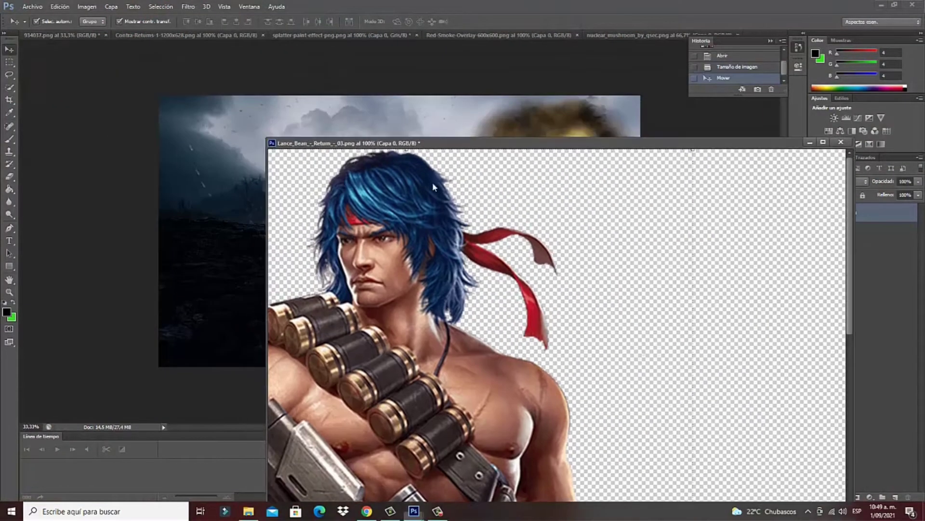
drag(414, 215, 212, 217)
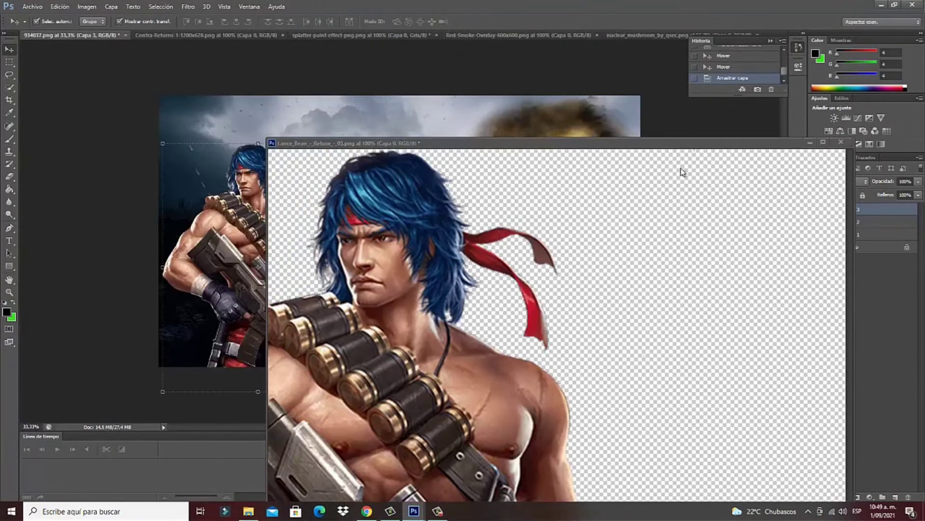
click(809, 142)
mouse_move(247, 257)
mouse_down()
mouse_move(494, 258)
mouse_move(497, 246)
mouse_move(486, 248)
mouse_up()
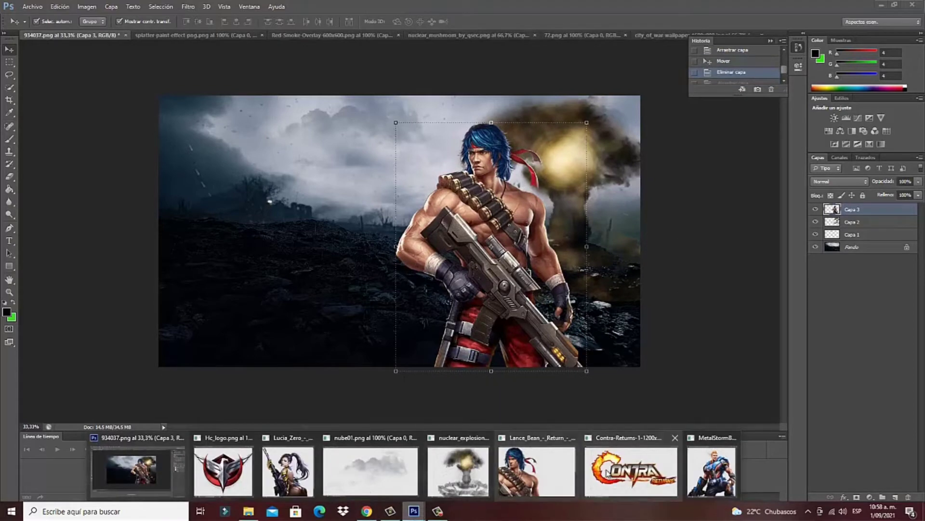
- Copy the Contra Returns logo into the poster as Capa 4 and place it top left
click(608, 474)
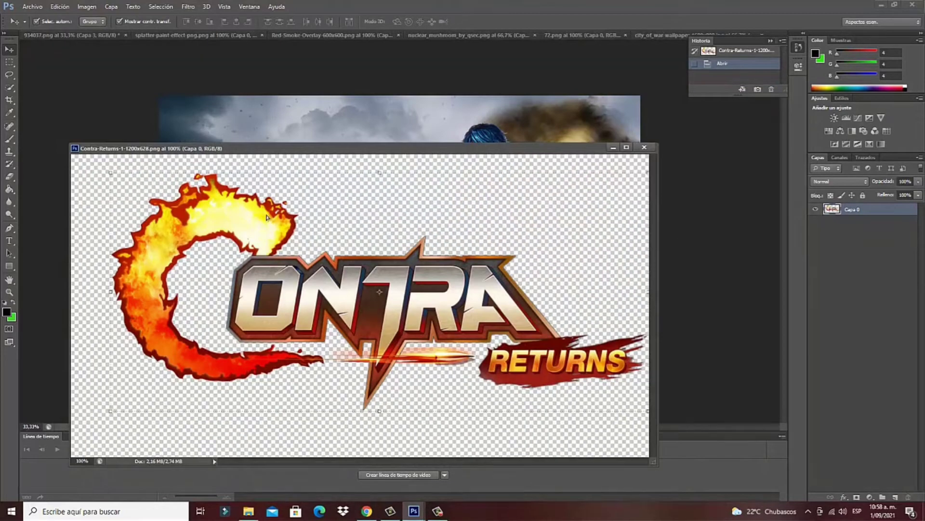
drag(267, 217, 283, 140)
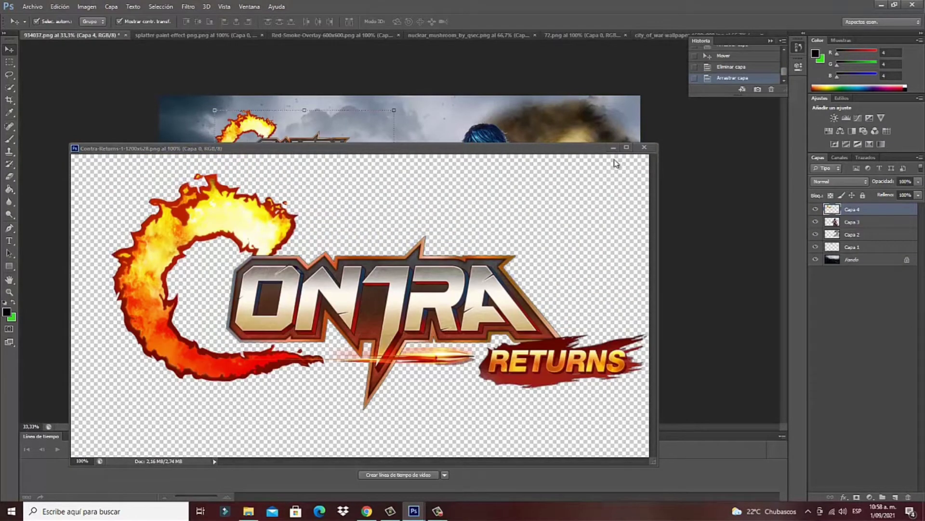
click(612, 150)
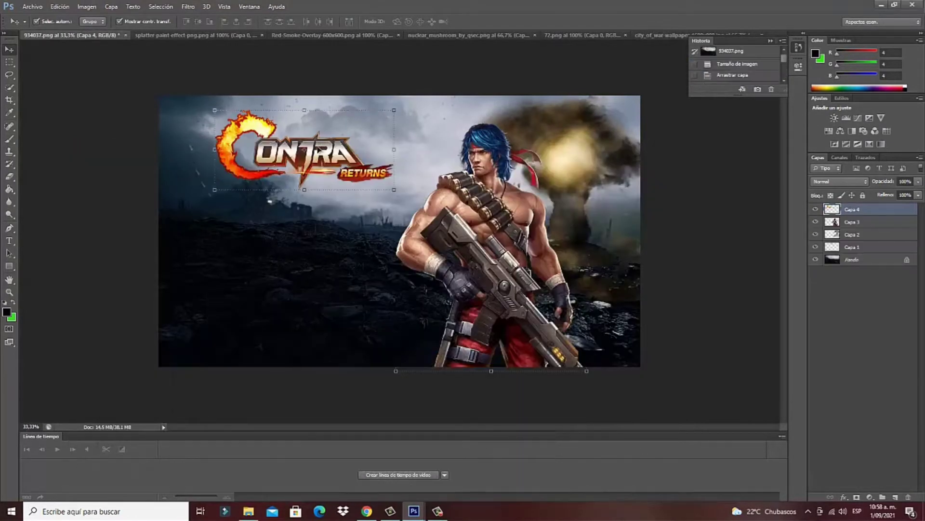
drag(299, 154, 264, 149)
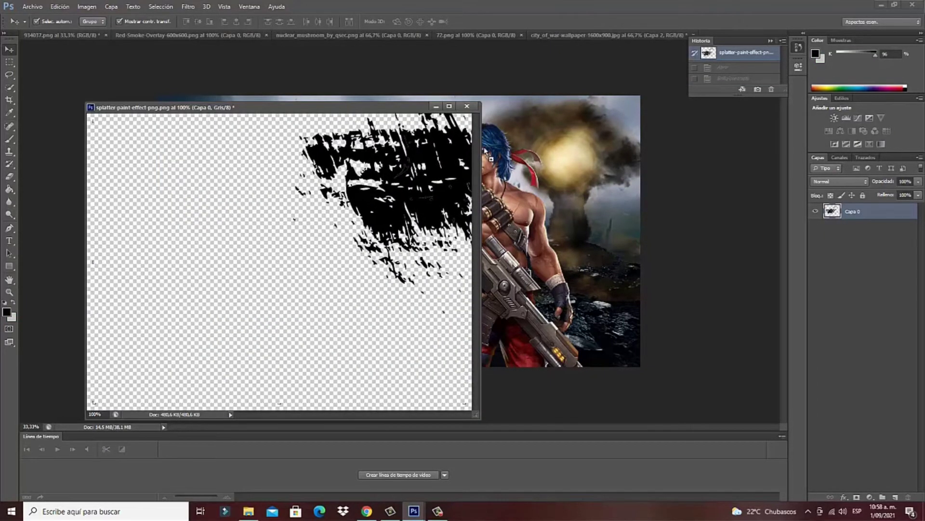
- Add a flipped, enlarged black splatter behind the logo as Capa 5, and float the red smoke image
drag(284, 235, 488, 155)
key(ctrl+z)
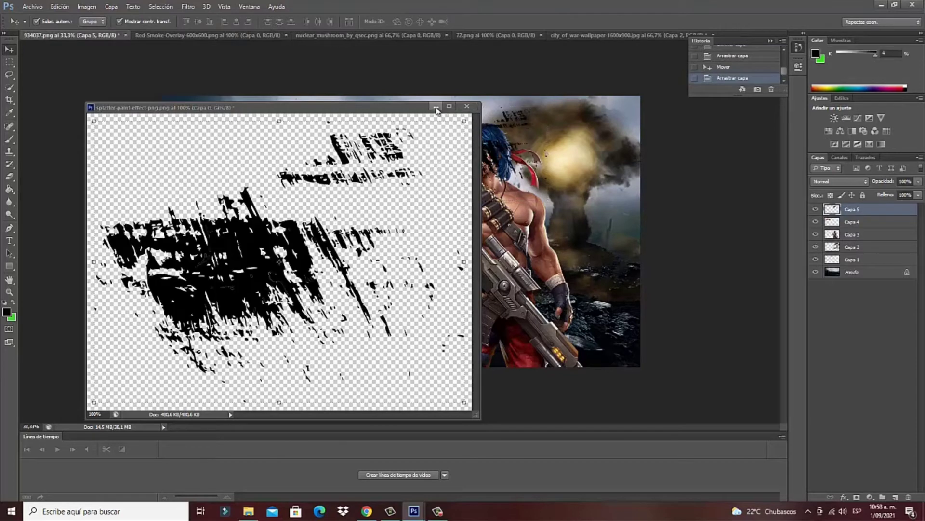
key(ctrl+w)
mouse_move(567, 204)
mouse_down()
mouse_move(336, 201)
mouse_move(405, 246)
mouse_up()
key(ctrl+t)
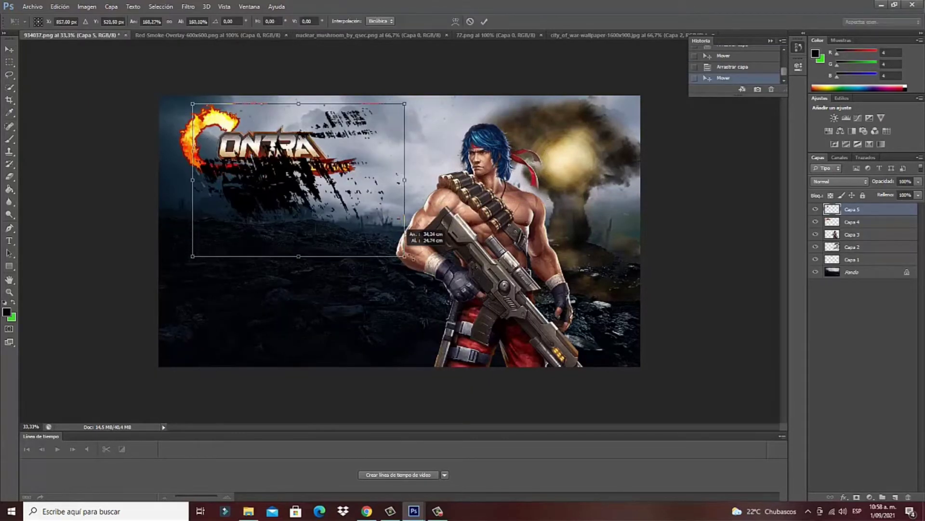
key(Return)
key(ctrl+bracketleft)
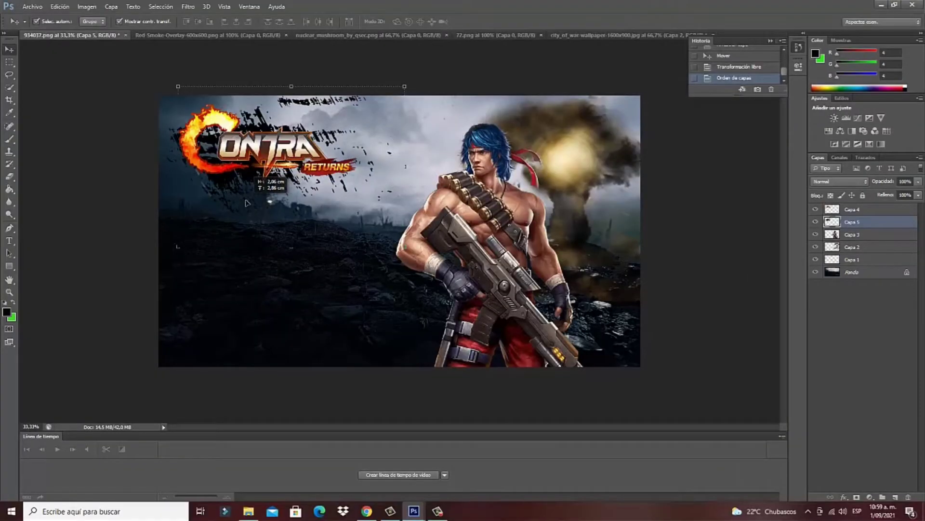
drag(208, 35, 223, 155)
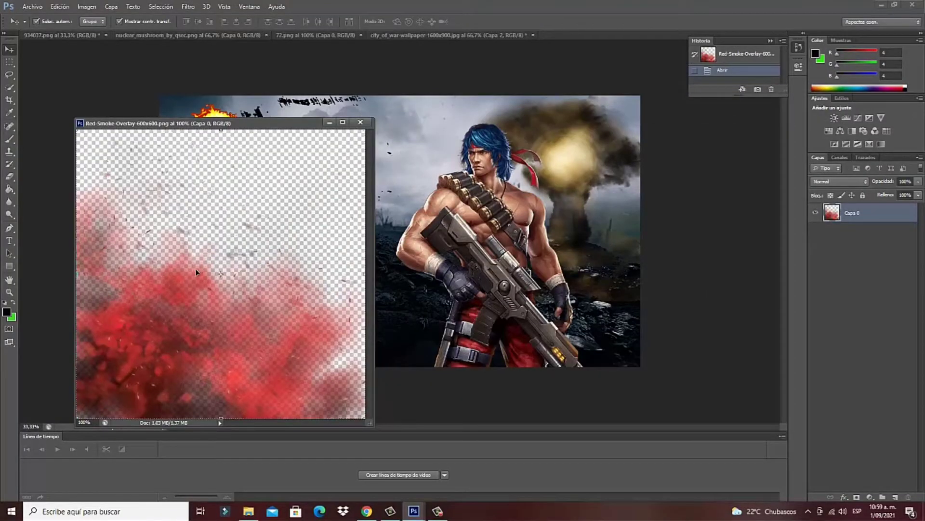
- Undo the first red smoke copy and resize the red smoke image to 1200 pixels wide
drag(197, 273, 420, 212)
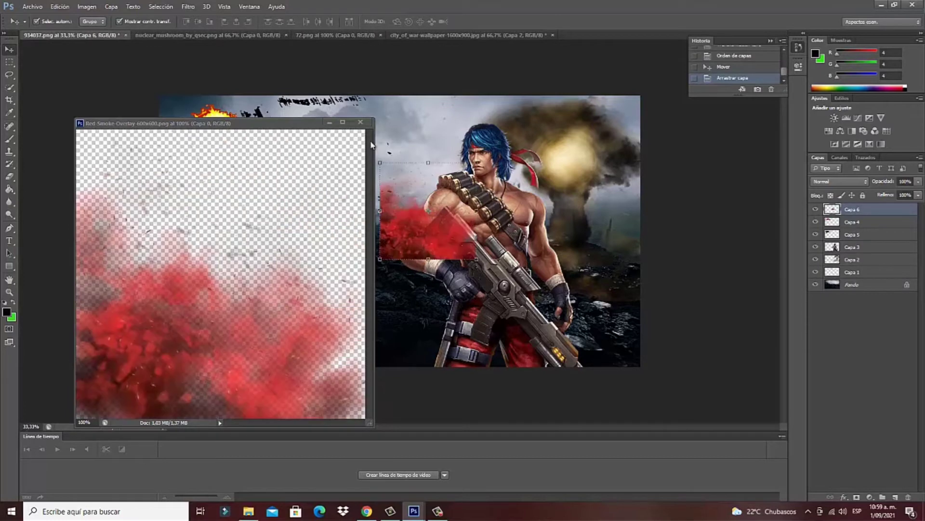
click(727, 67)
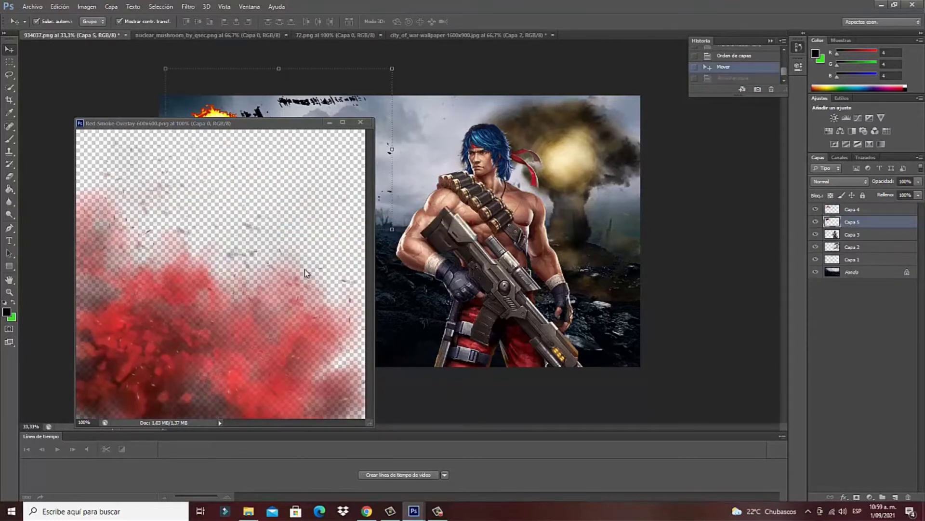
click(120, 8)
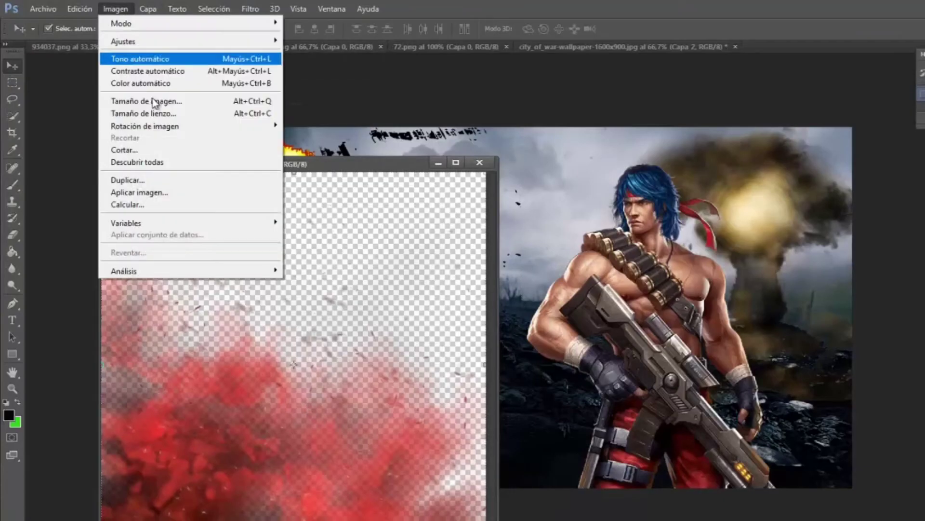
click(156, 101)
text(12)
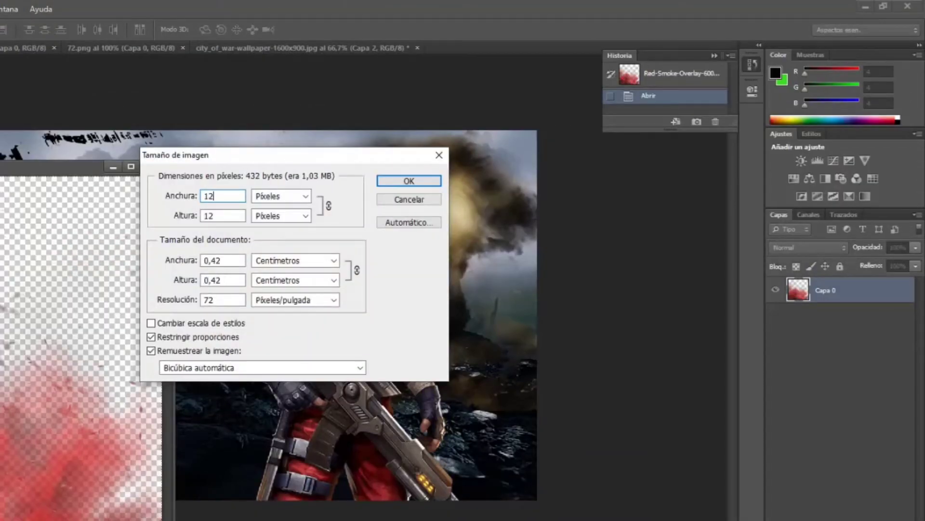
text(00)
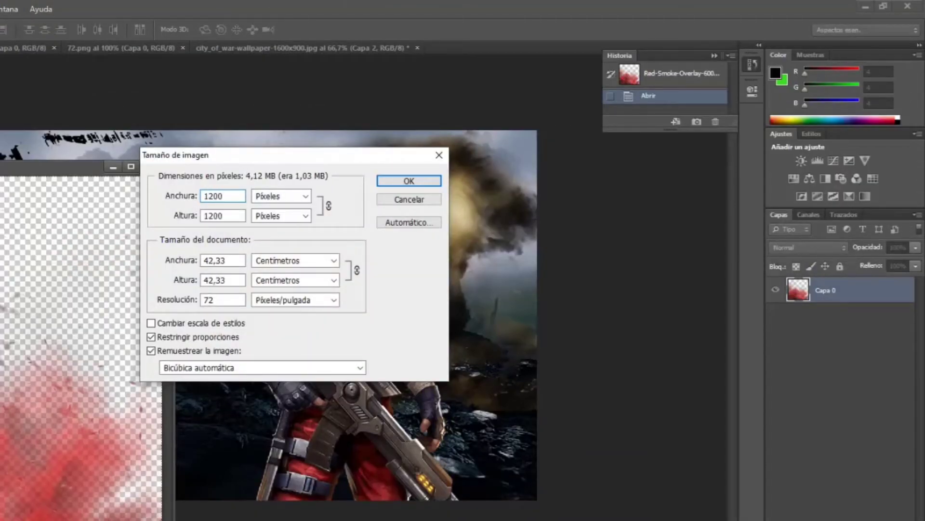
key(Return)
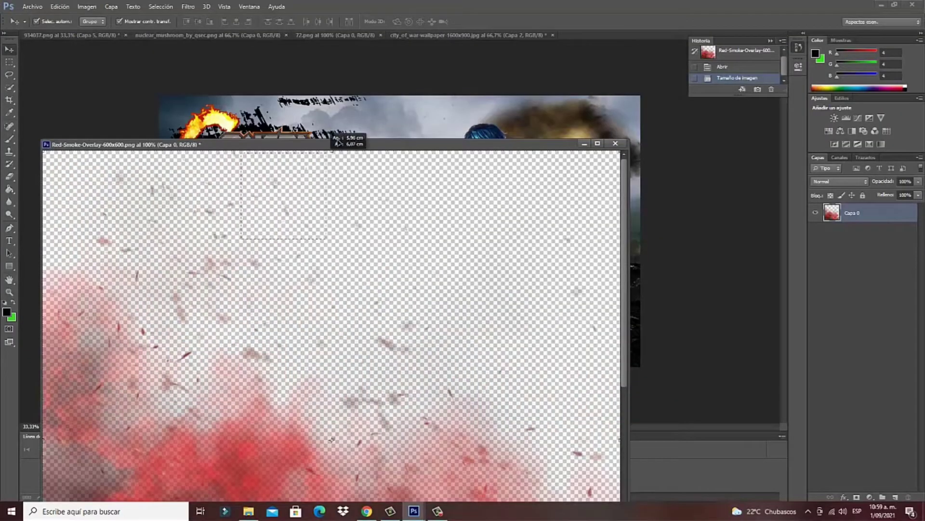
- Copy the enlarged red smoke into the poster as Capa 6 and move it bottom left
click(337, 141)
drag(235, 409, 391, 128)
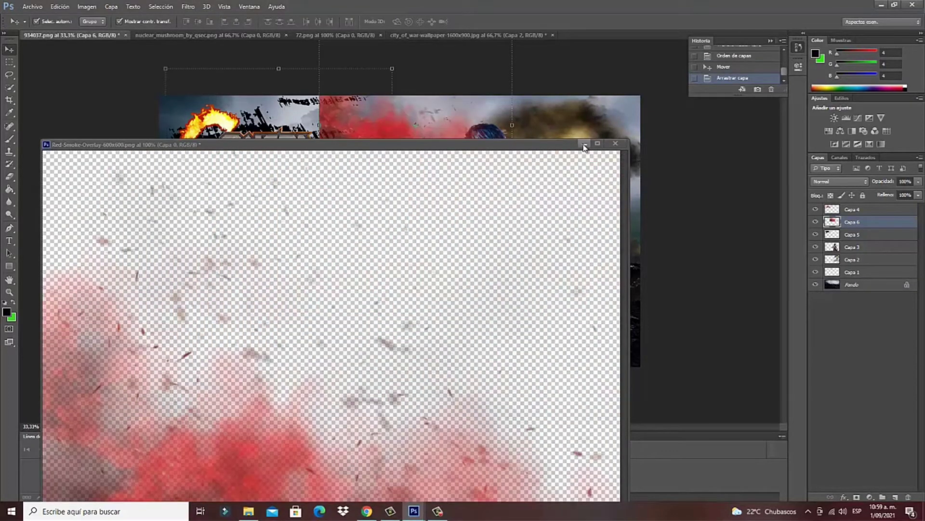
click(583, 144)
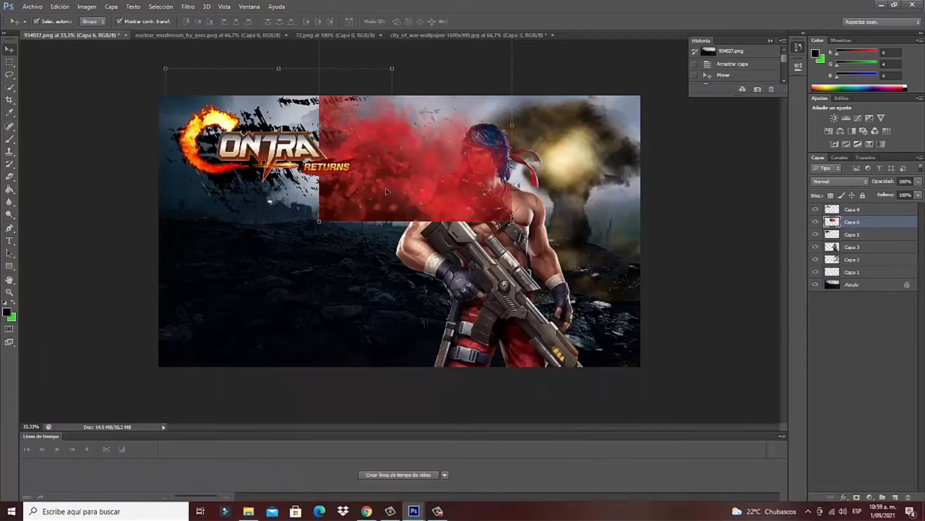
drag(386, 191, 209, 356)
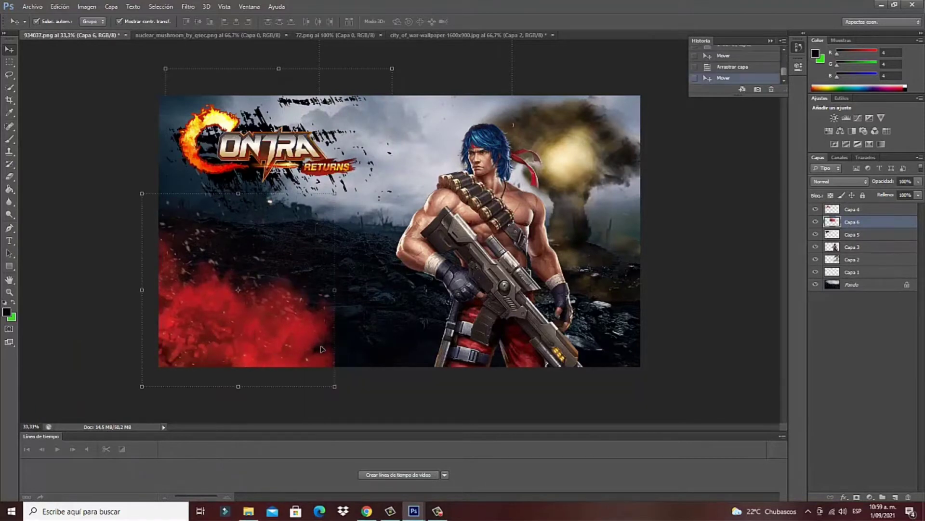
- Stretch the red smoke across the full poster width along the bottom and apply it
drag(343, 296, 618, 300)
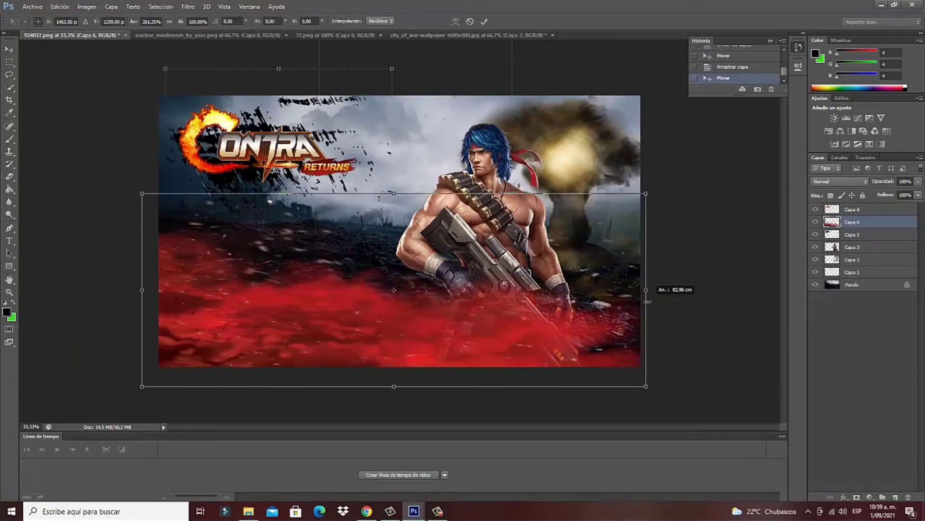
drag(618, 300, 665, 299)
drag(286, 338, 244, 384)
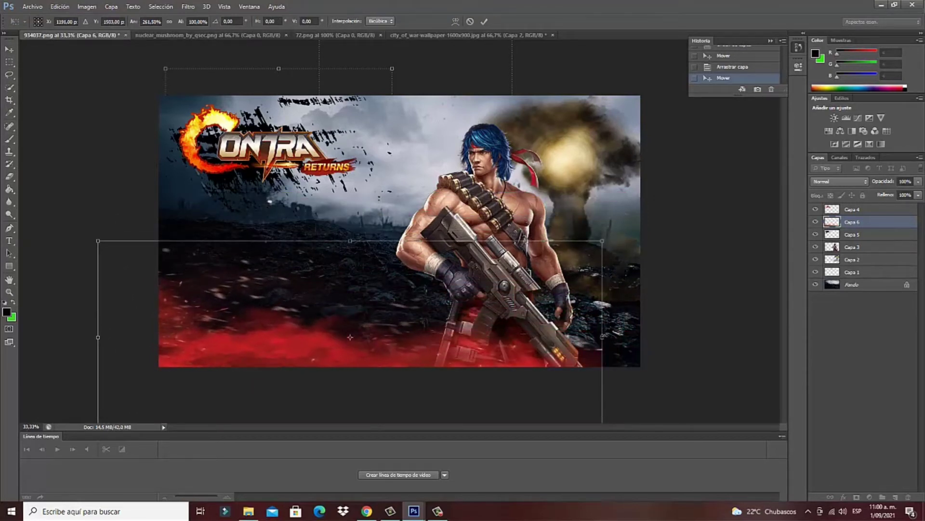
drag(602, 336, 655, 330)
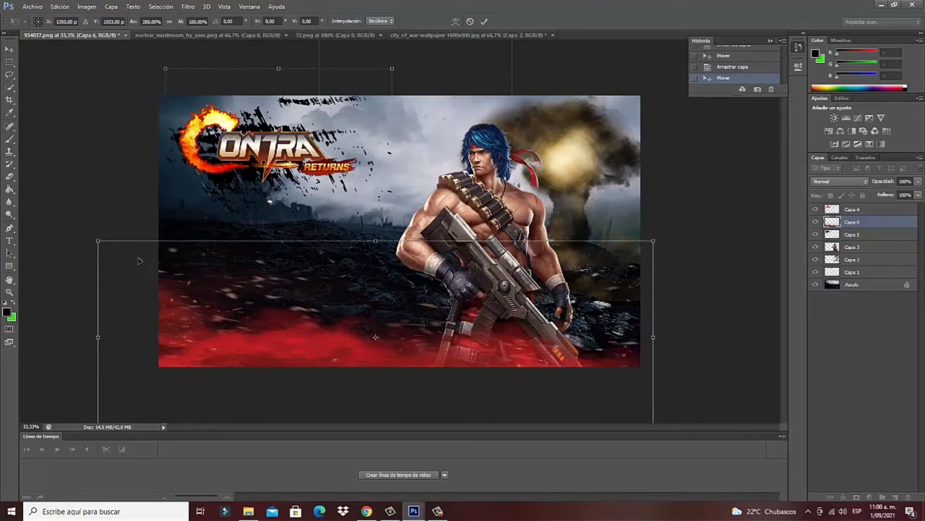
drag(260, 318, 287, 338)
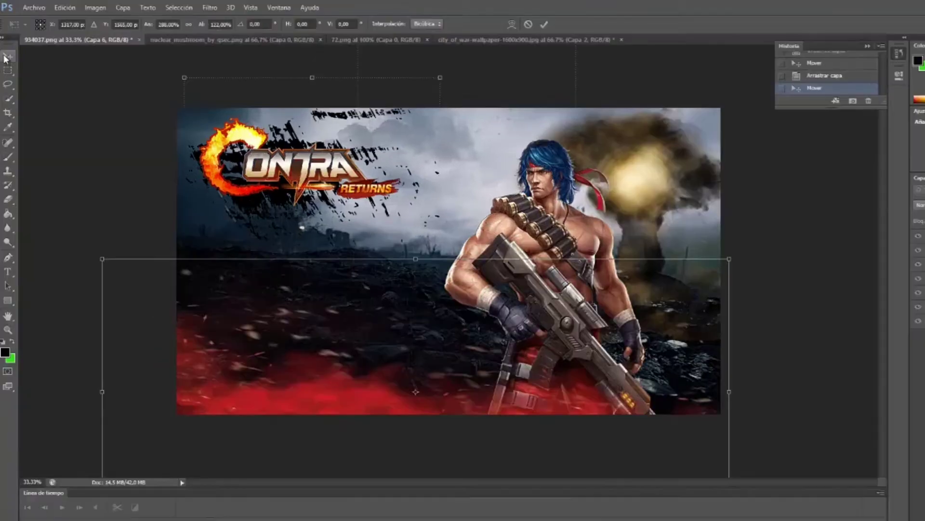
click(6, 58)
key(Return)
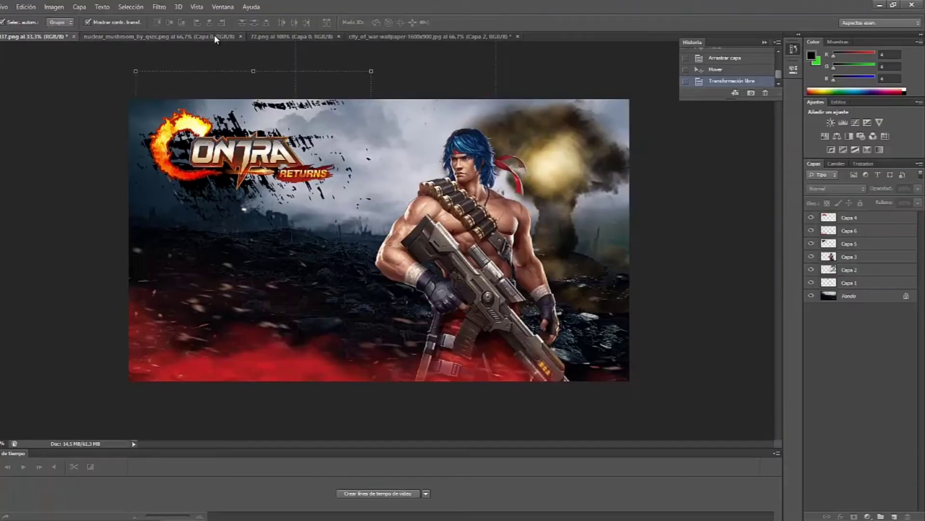
- Copy the dark nuclear mushroom cloud into the poster as Capa 7, right side, below Capa 2
click(214, 36)
mouse_move(181, 36)
mouse_down()
mouse_move(311, 213)
mouse_move(406, 150)
mouse_up()
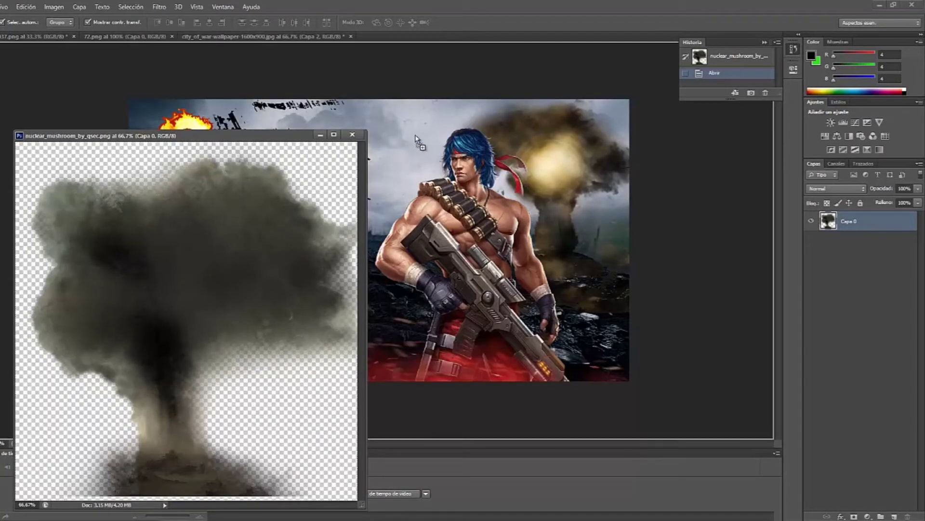
click(320, 134)
drag(434, 173, 624, 175)
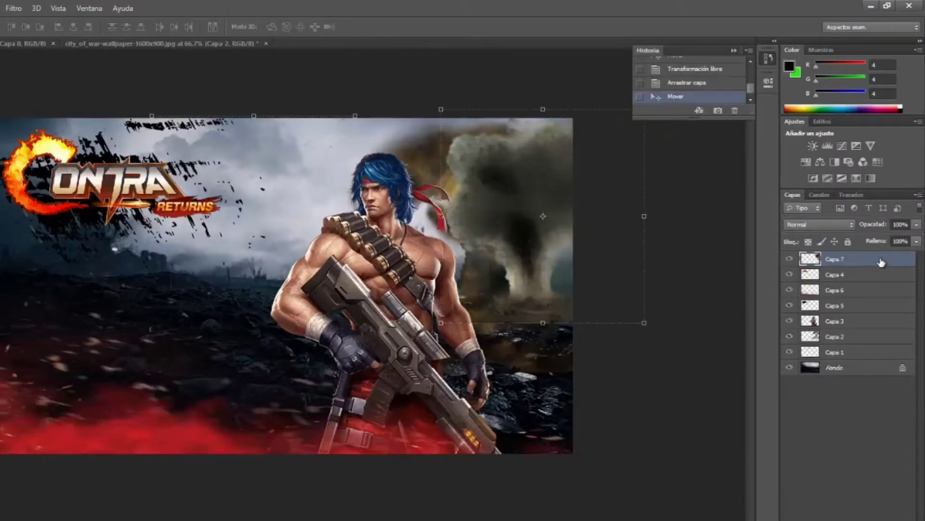
drag(881, 263, 872, 340)
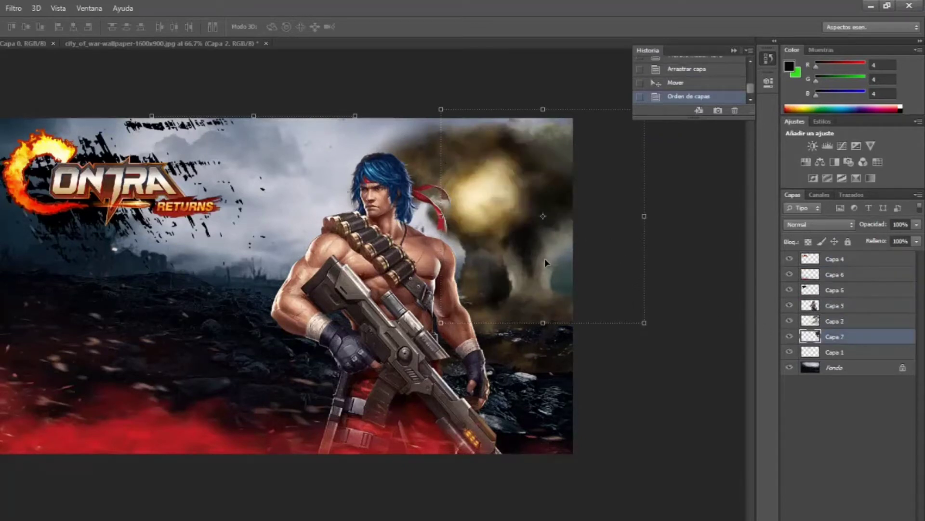
mouse_move(540, 259)
mouse_down()
mouse_move(527, 269)
mouse_move(516, 253)
mouse_up()
key(ctrl+t)
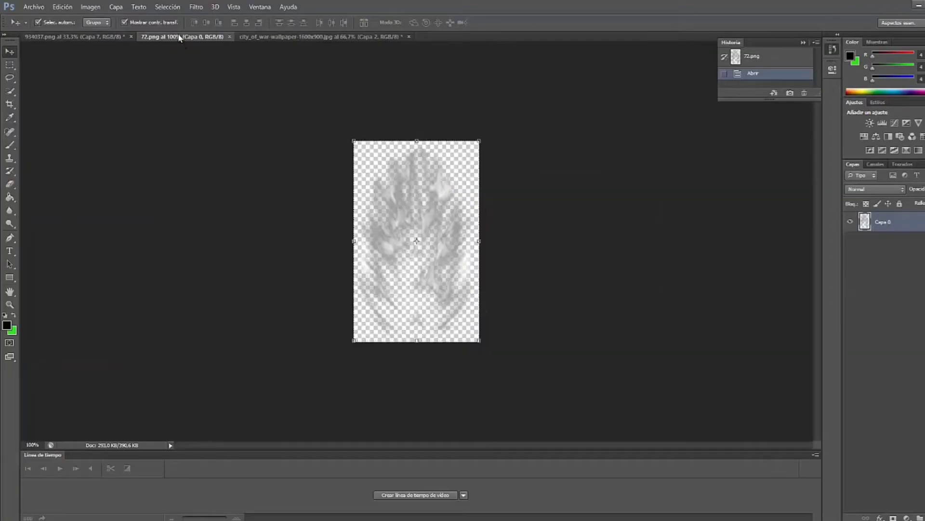
- Copy the 72.png white smoke into the poster as Capa 8, blended in Hard Light
drag(179, 37, 154, 154)
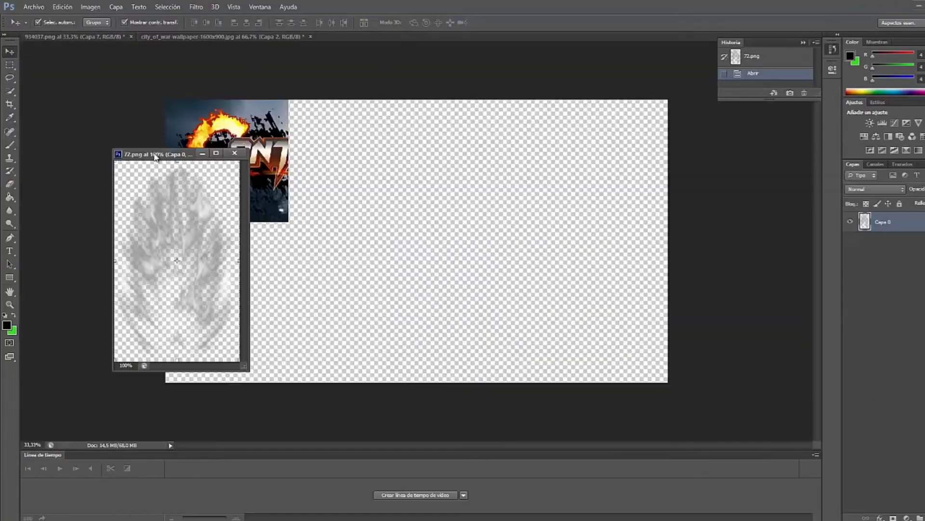
drag(171, 200, 446, 174)
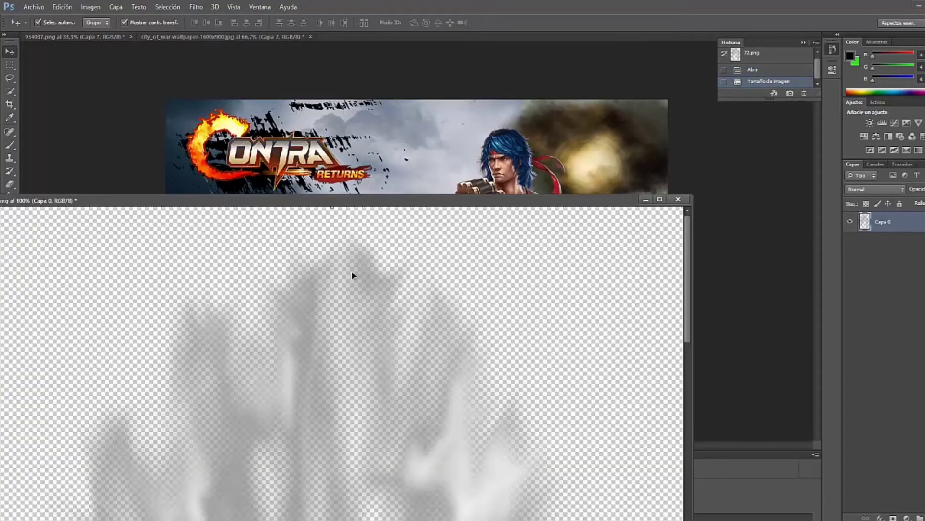
drag(353, 275, 351, 314)
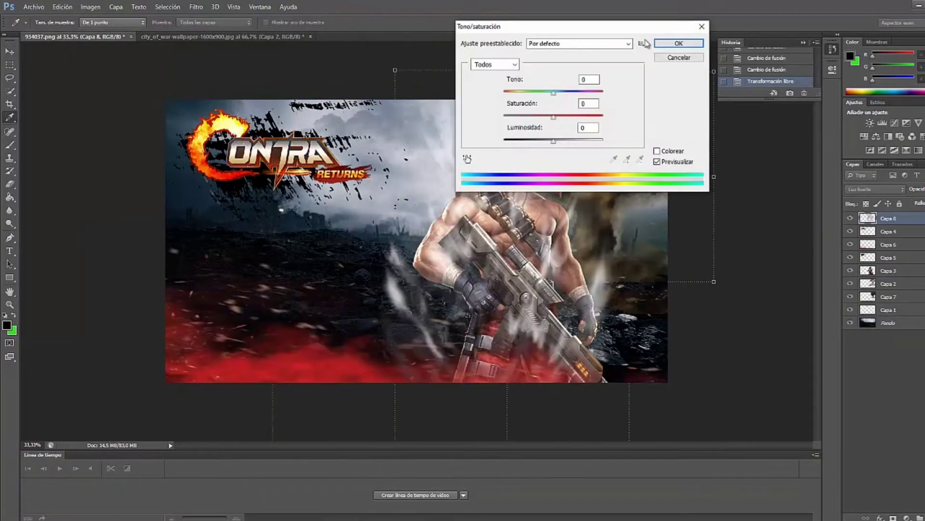
- Colorize the smoke with Hue/Saturation, shifting the tint toward green and lightness to -20
drag(637, 26, 745, 26)
click(776, 150)
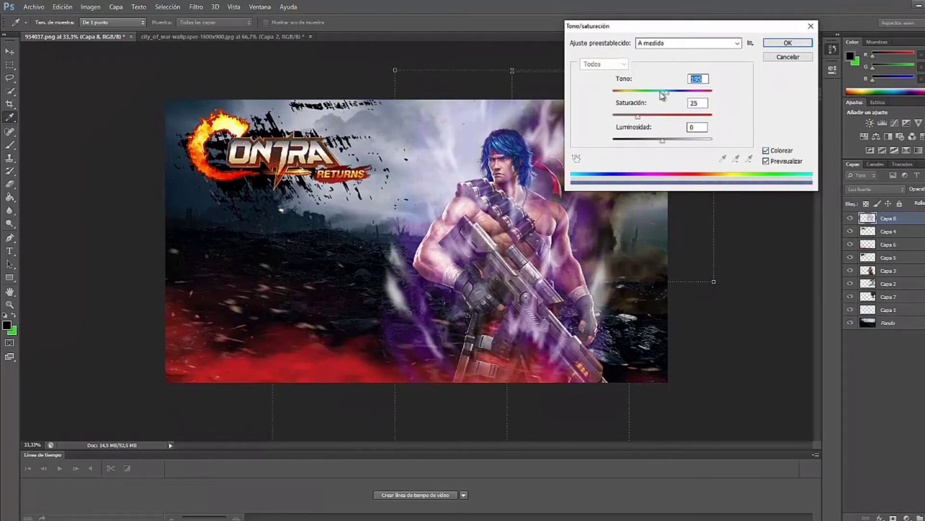
drag(663, 94, 642, 95)
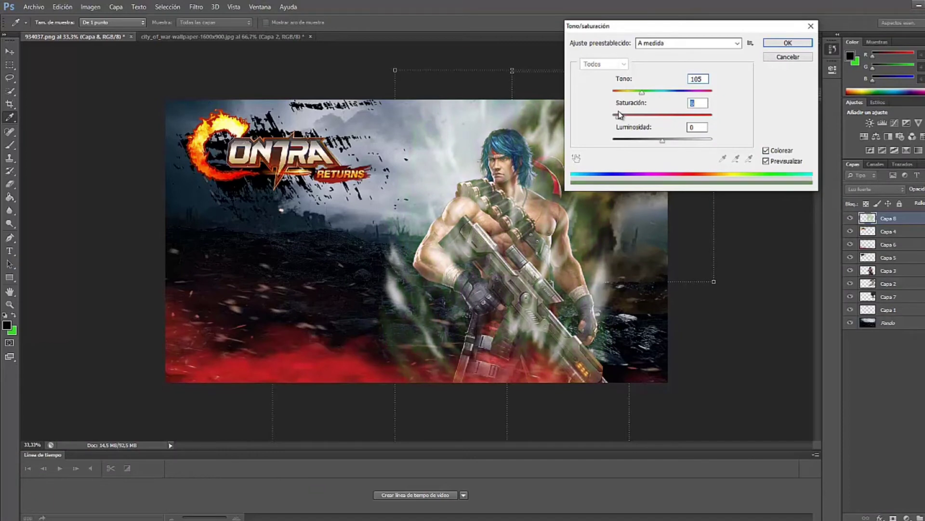
drag(662, 145, 644, 139)
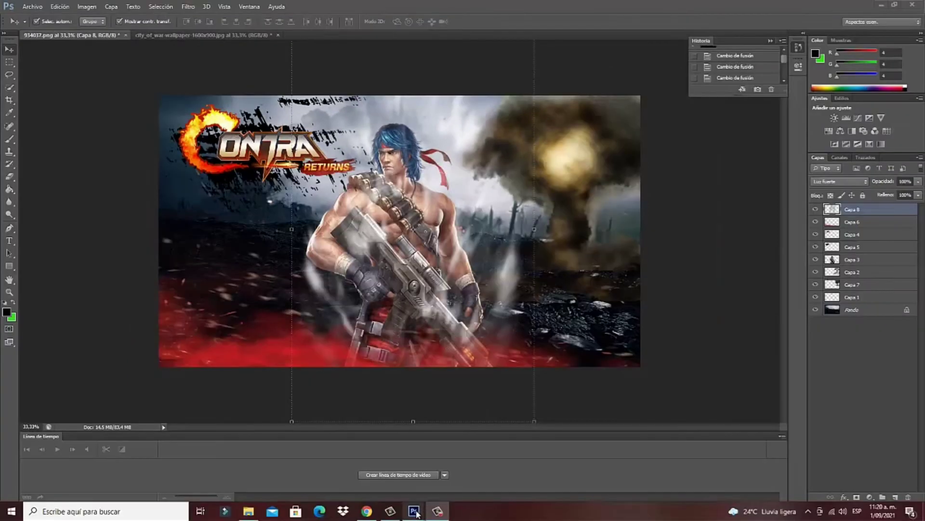
- Darken the character copy into a black silhouette with Hue/Saturation lightness -100
click(548, 477)
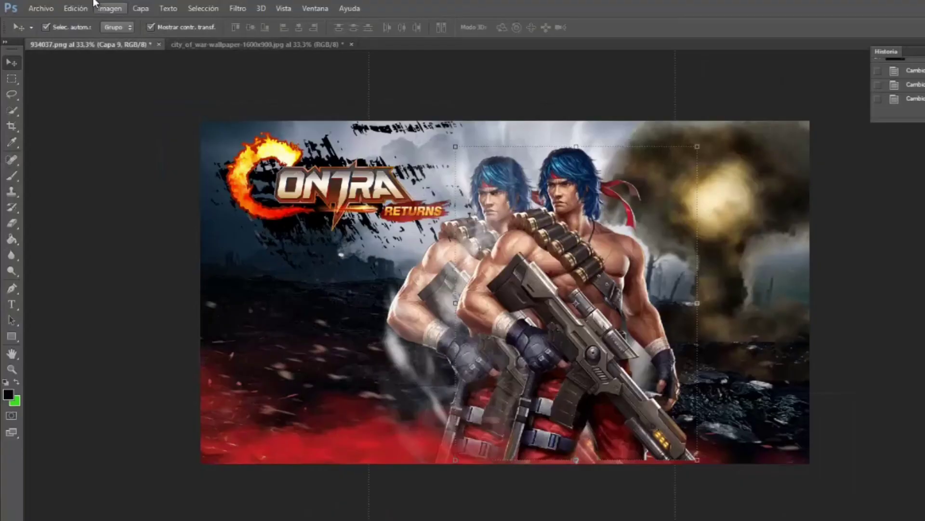
click(109, 8)
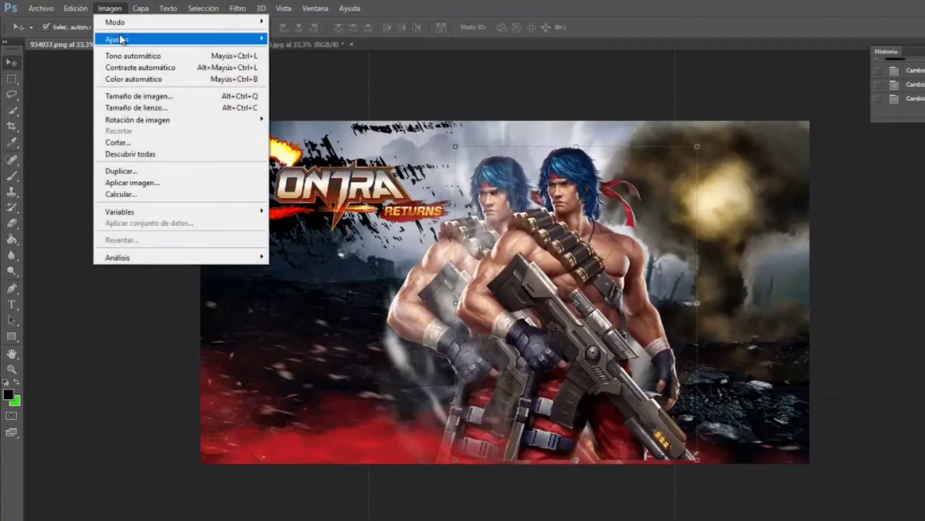
mouse_move(180, 39)
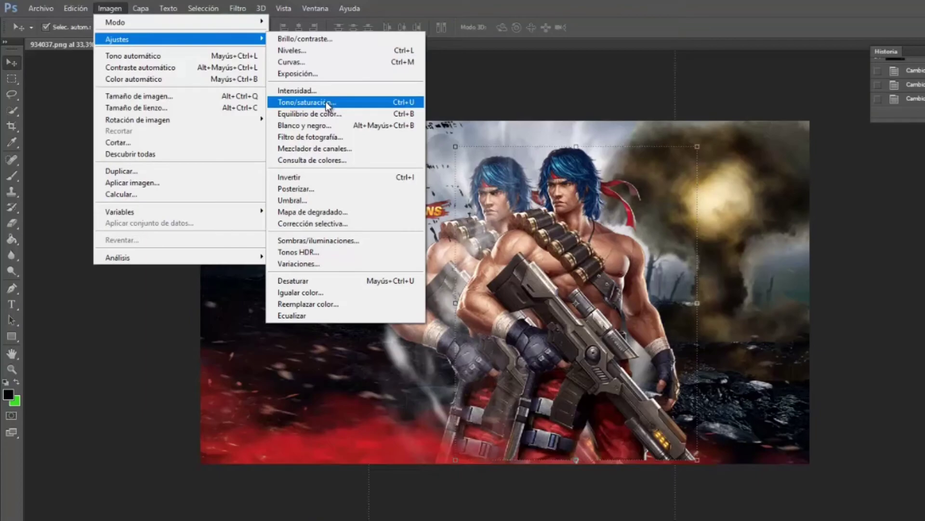
click(325, 102)
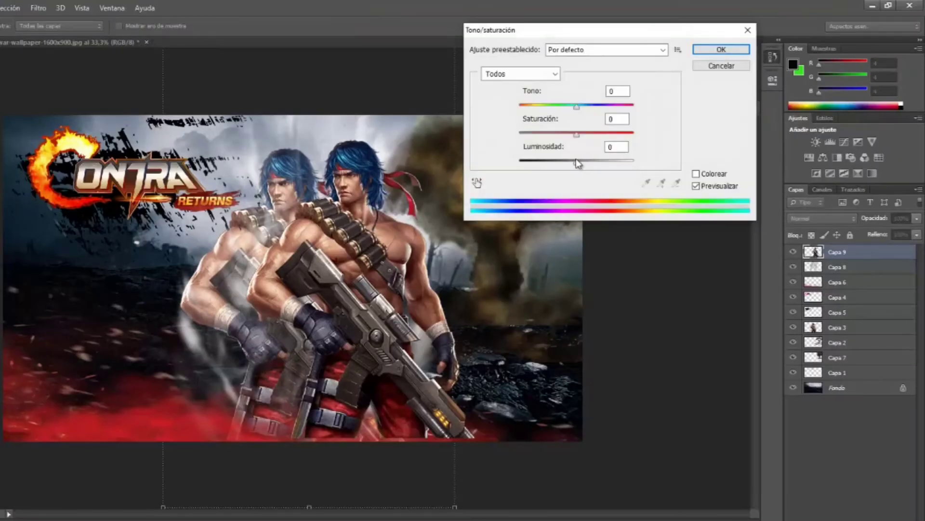
drag(577, 164, 499, 161)
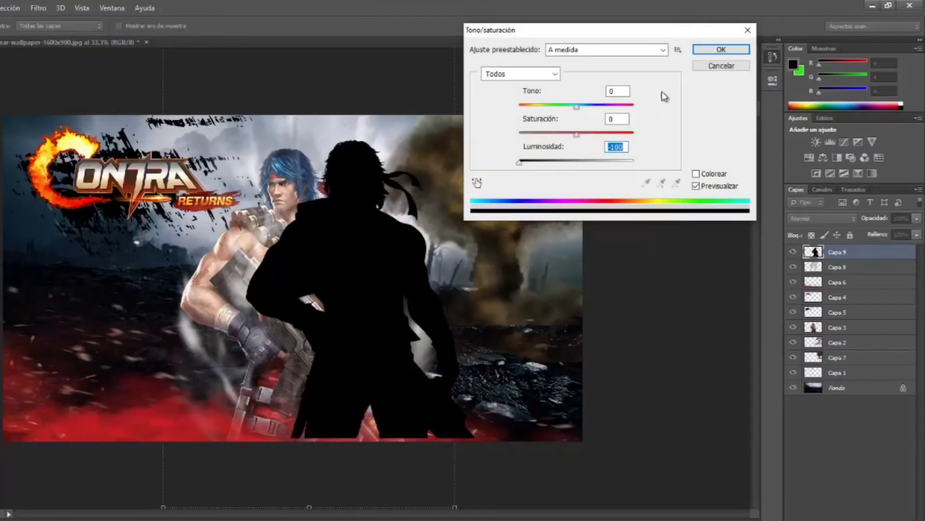
click(697, 50)
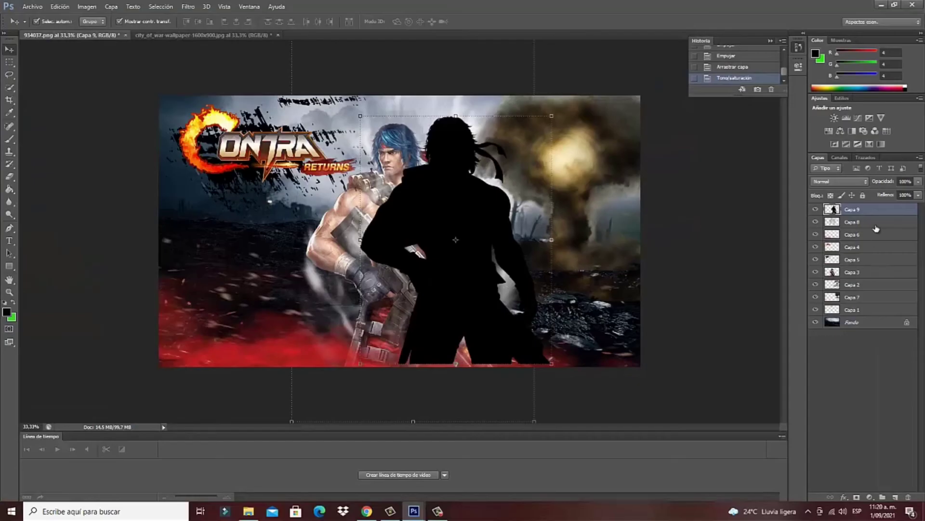
- Move the silhouette Capa 9 below Capa 3 and nudge it slightly left and down
drag(877, 234, 868, 274)
drag(576, 148, 526, 152)
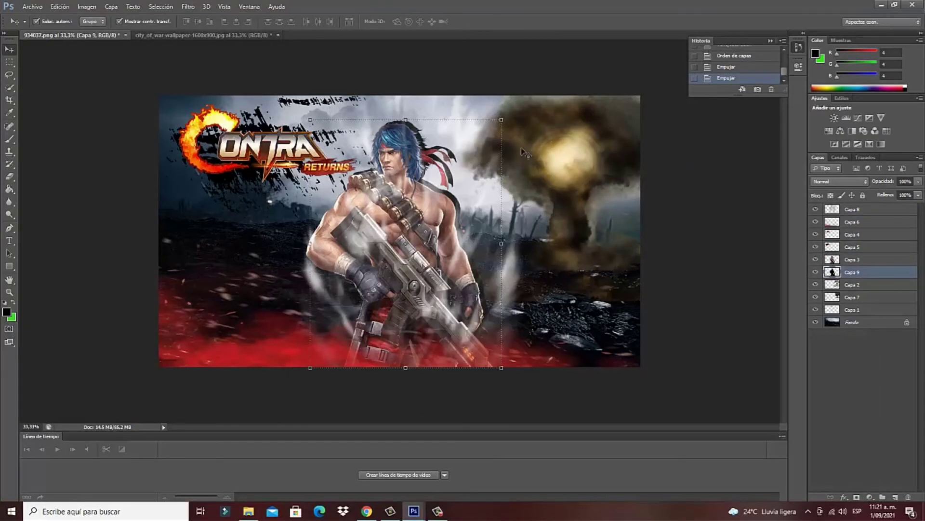
key(Left)
key(Left)
key(Left)
key(Down)
key(Down)
key(Down)
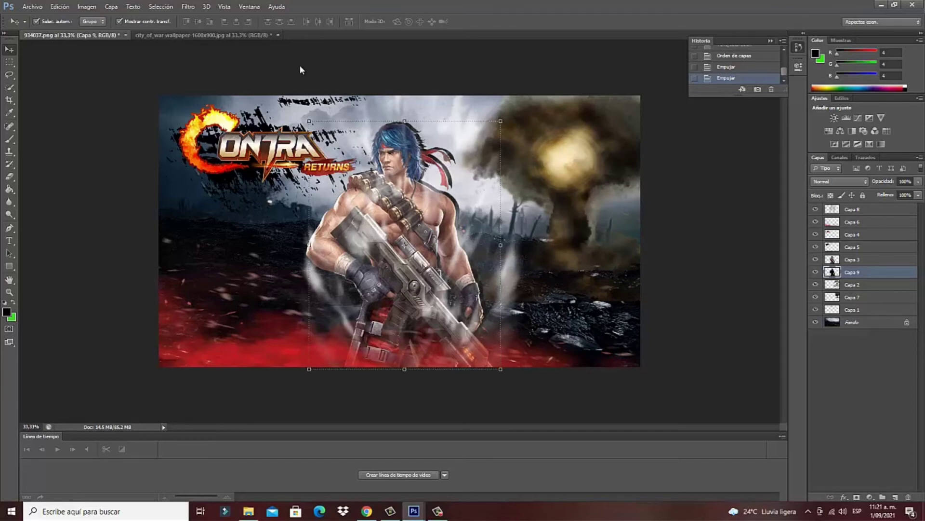
- Apply a Box Blur to the Capa 9 silhouette and nudge the shadow down one pixel
click(188, 7)
mouse_move(340, 143)
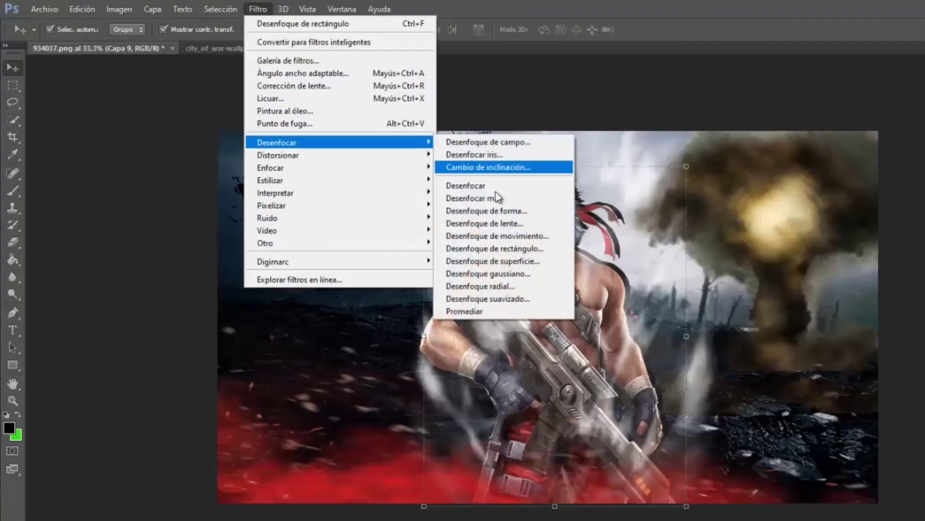
click(517, 248)
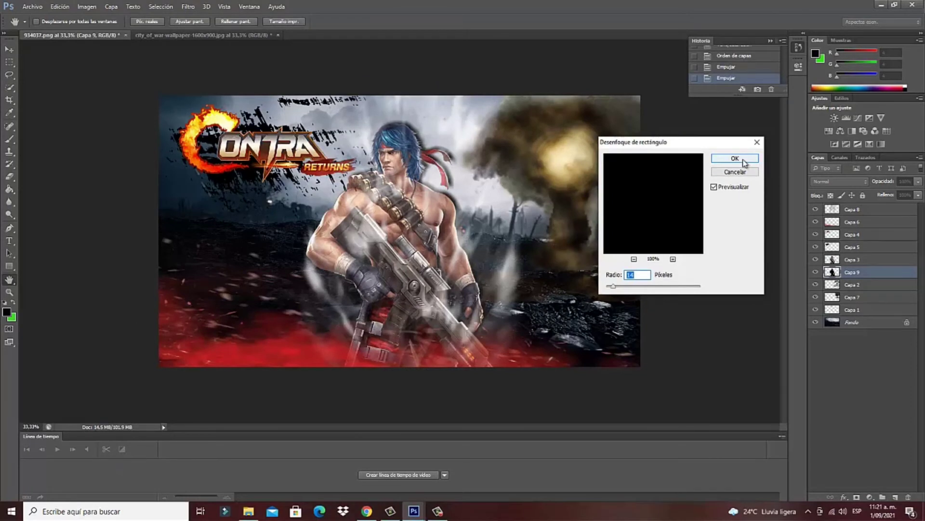
click(735, 158)
key(Down)
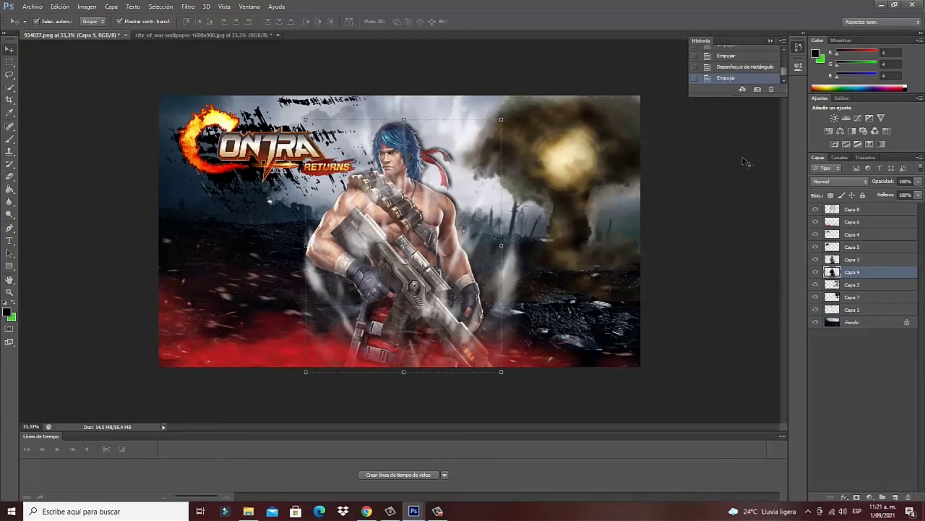